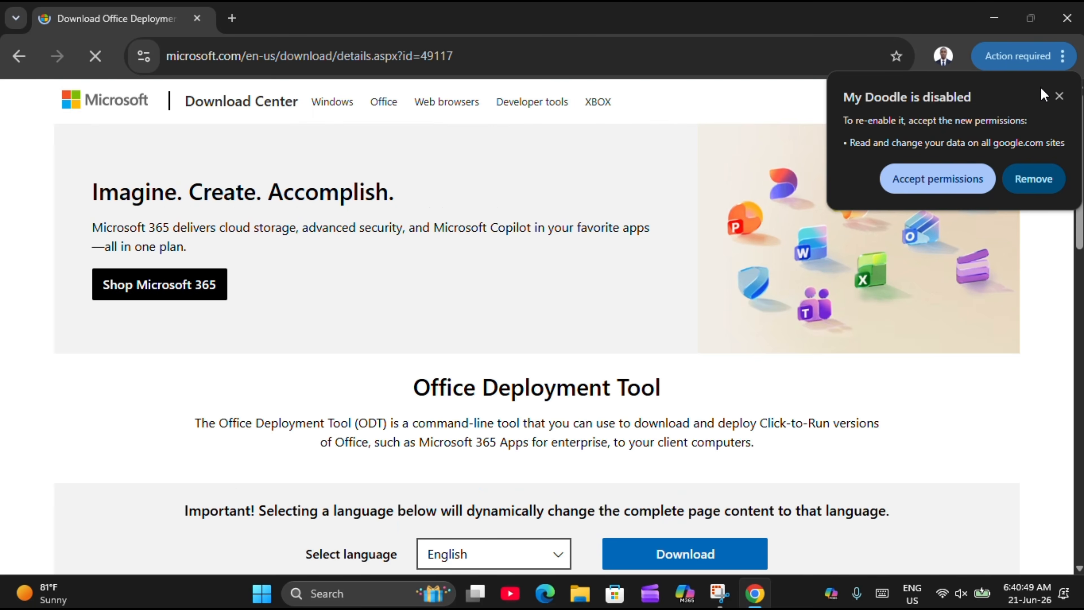
Download the English version of the Office Deployment Tool from the Microsoft page and close the browser
{"action": "left_click", "coordinate": [1058, 97]}
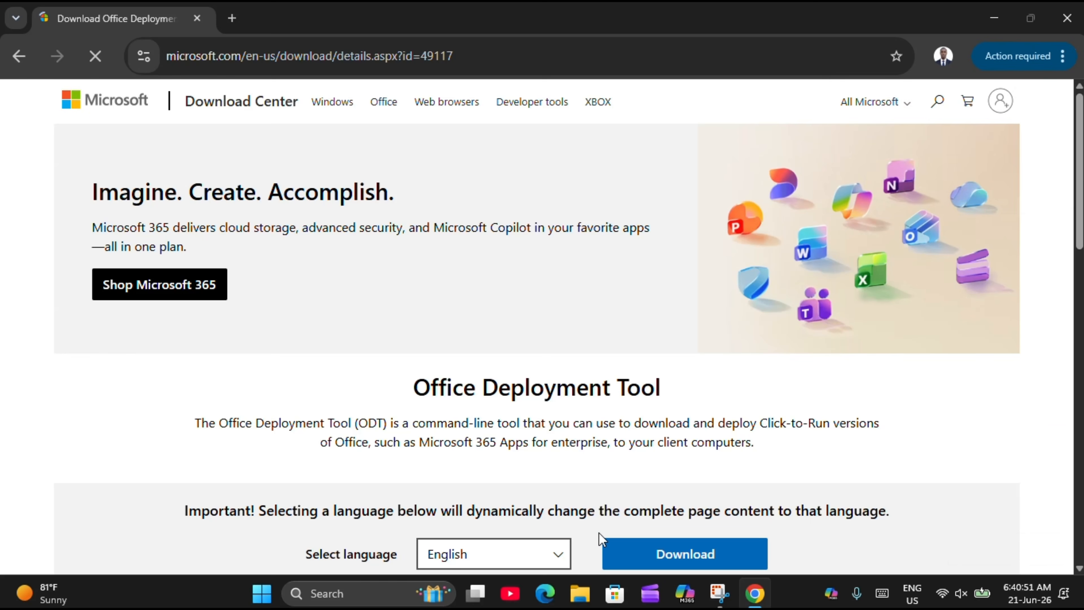
{"action": "scroll", "coordinate": [601, 539], "scroll_direction": "down", "scroll_amount": 5}
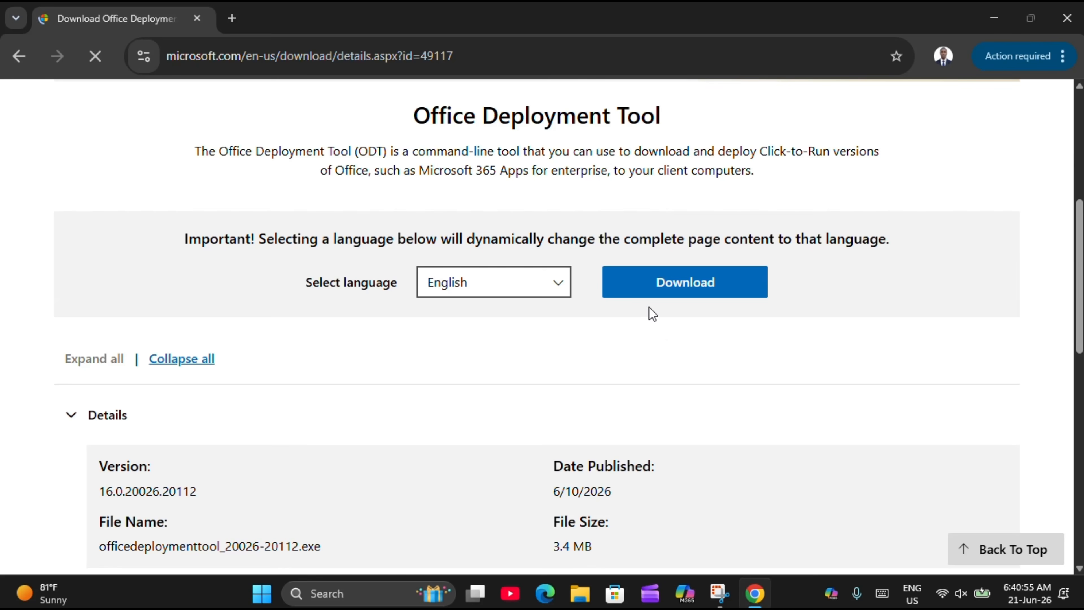
{"action": "left_click", "coordinate": [644, 287]}
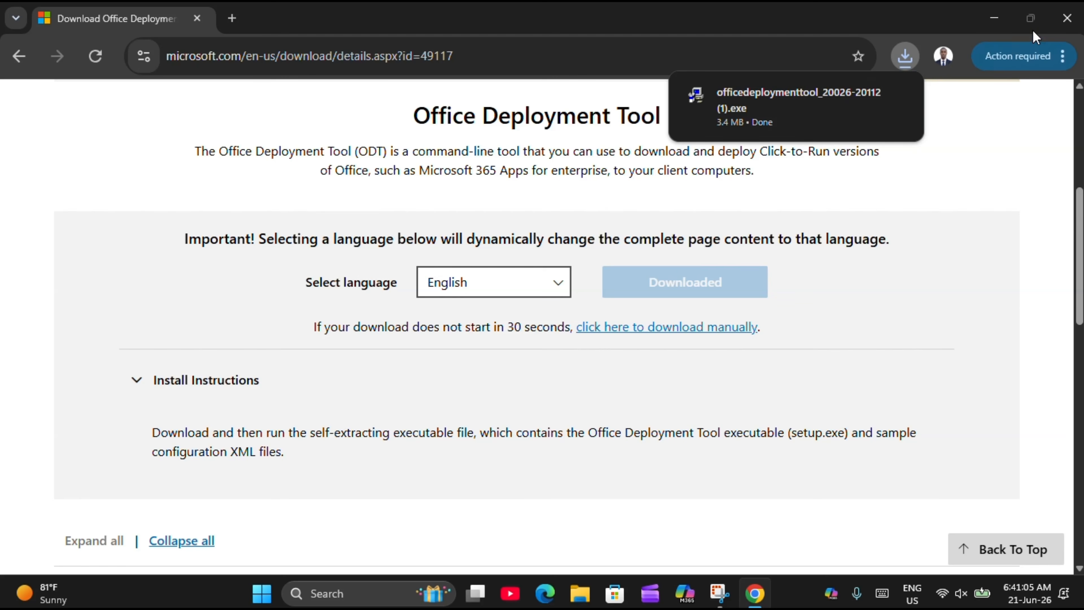
{"action": "left_click", "coordinate": [1065, 25]}
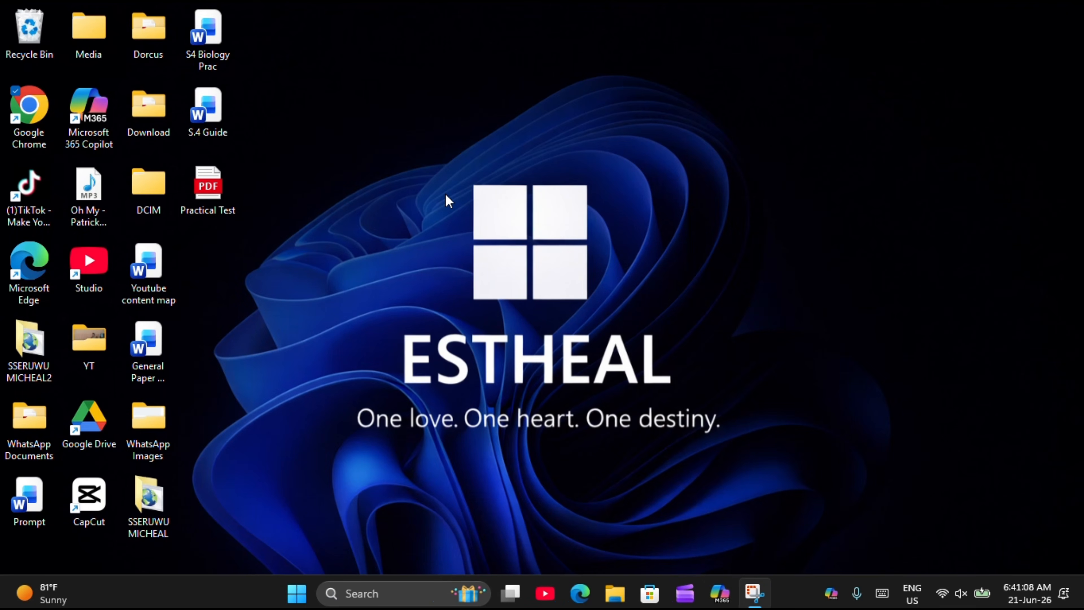
Create a new folder on the desktop named "Office 2024"
{"action": "right_click", "coordinate": [361, 201]}
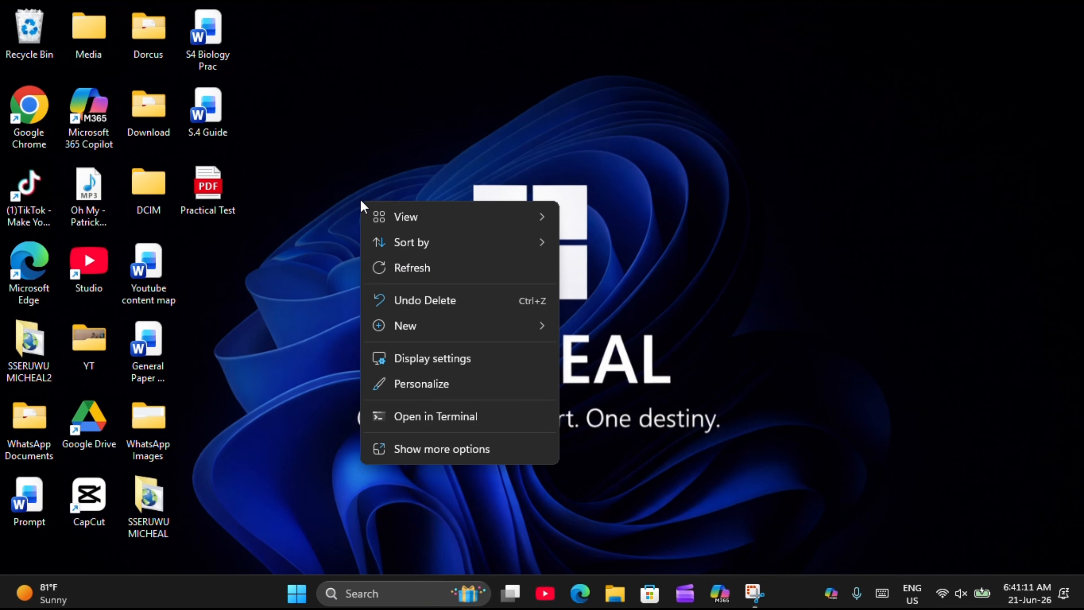
{"action": "mouse_move", "coordinate": [390, 338]}
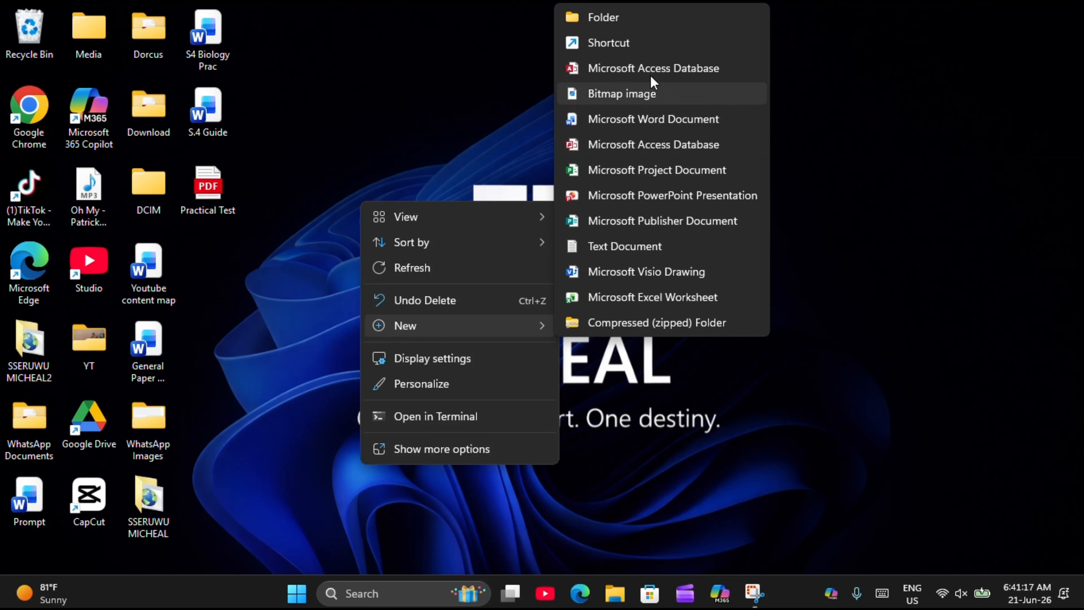
{"action": "left_click", "coordinate": [622, 27]}
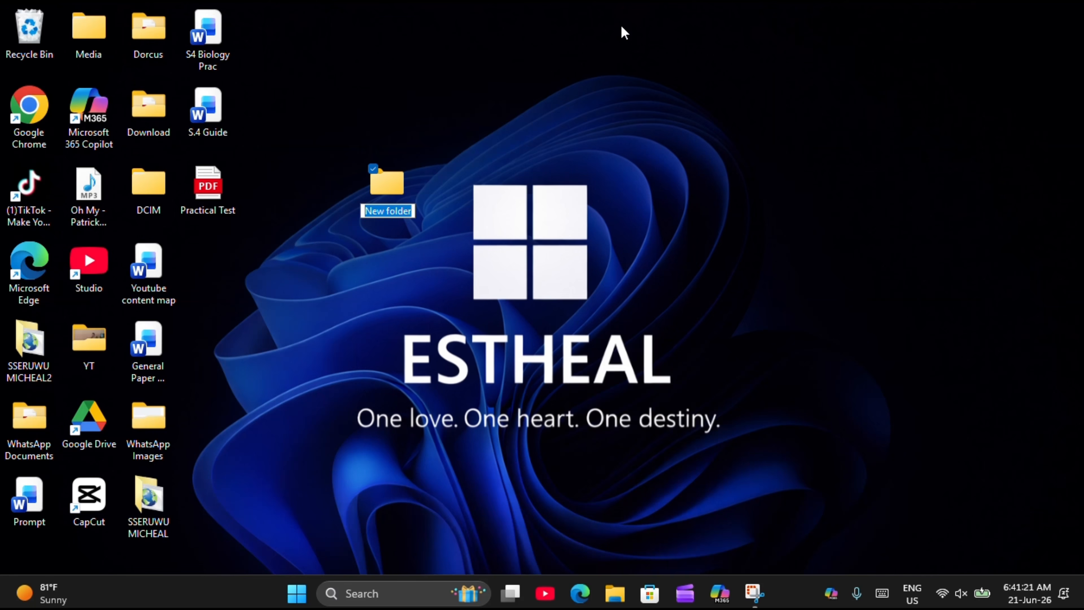
{"action": "type", "text": "Off"}
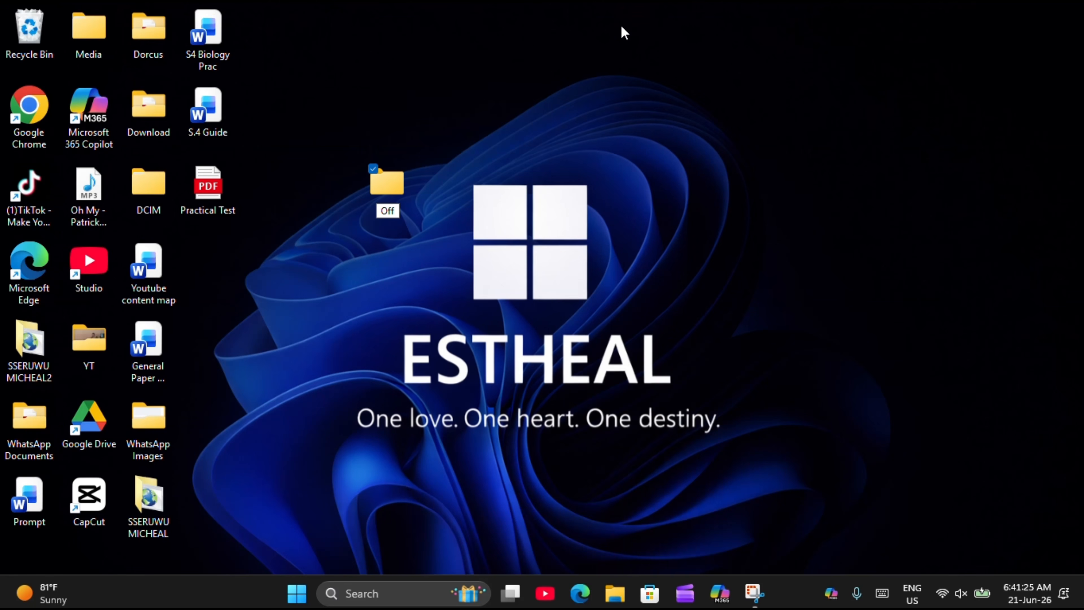
{"action": "type", "text": "ice 2024"}
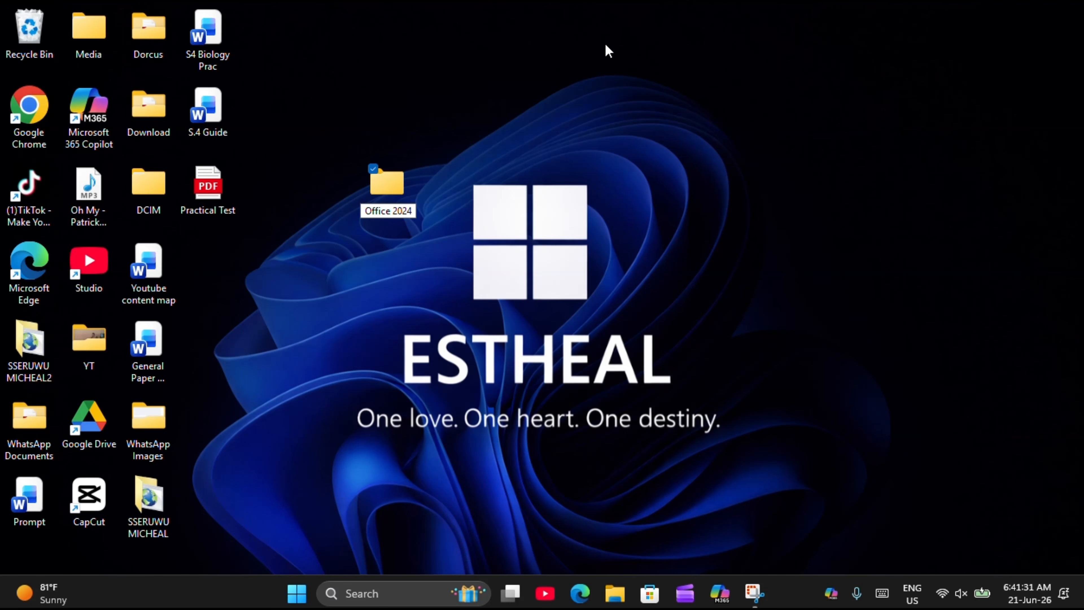
{"action": "key", "text": "Return"}
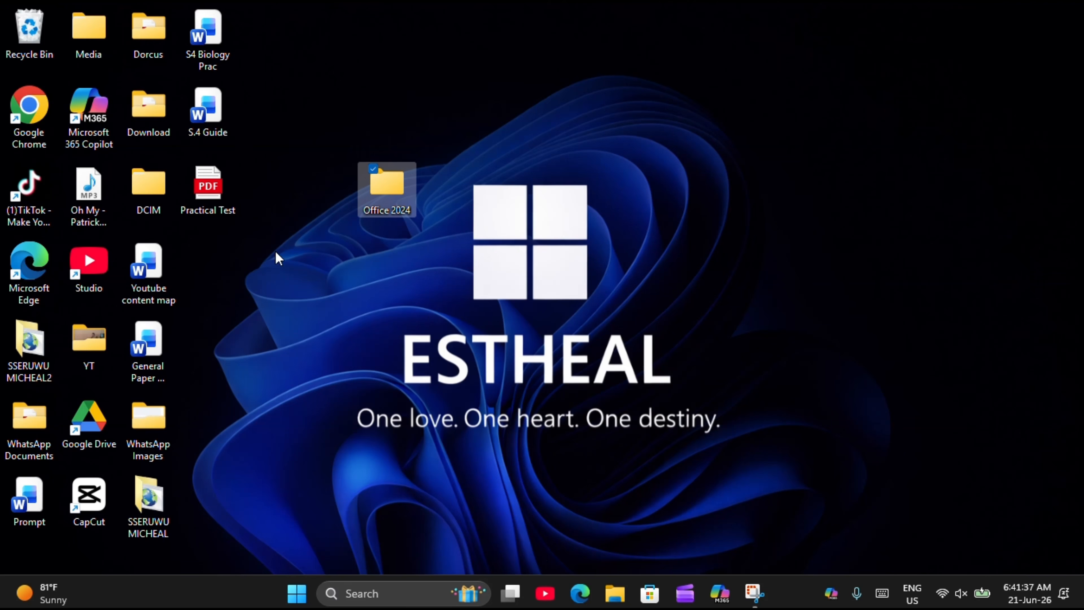
{"action": "left_click", "coordinate": [37, 104]}
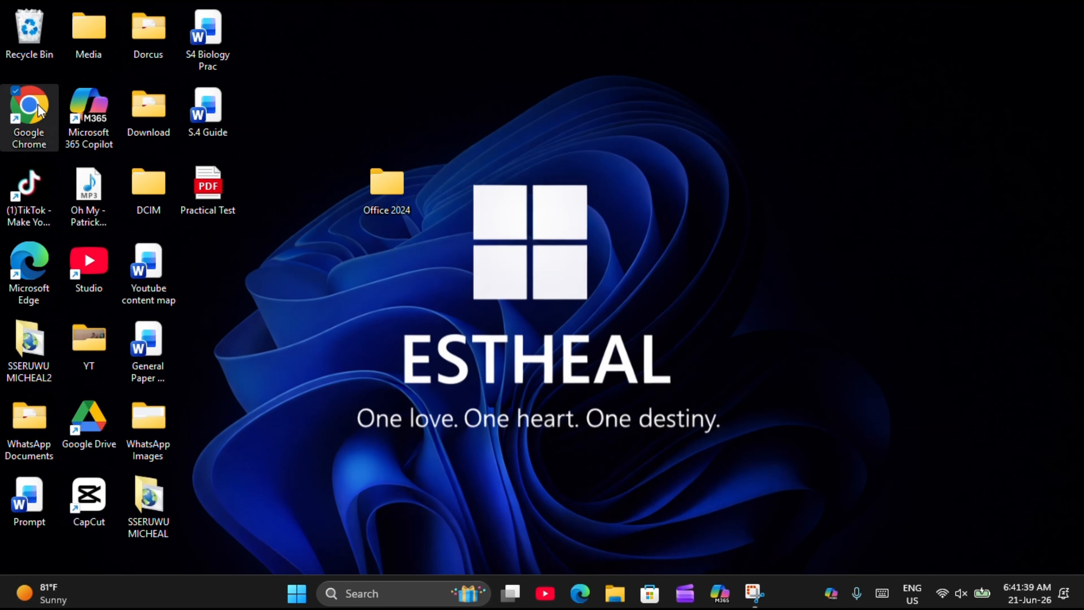
{"action": "double_click", "coordinate": [38, 104]}
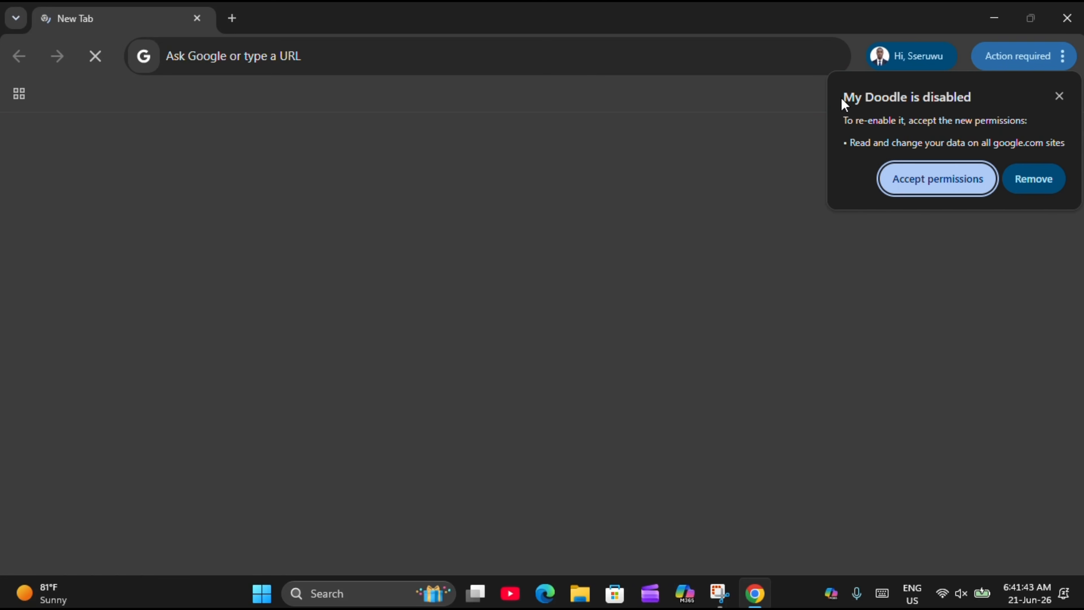
{"action": "left_click", "coordinate": [1059, 97]}
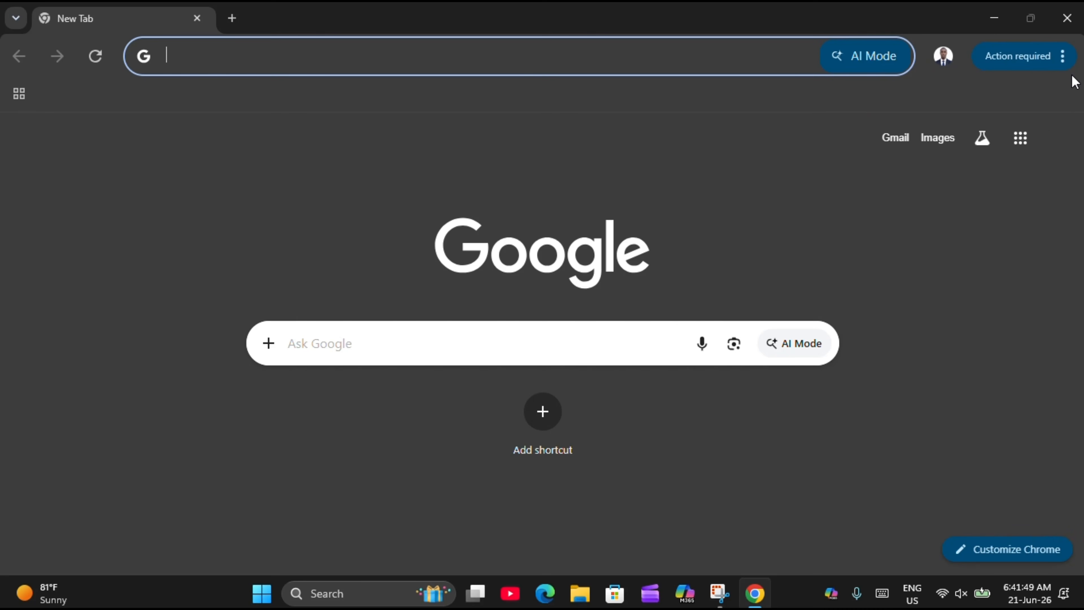
{"action": "left_click", "coordinate": [1062, 57]}
{"action": "left_click", "coordinate": [934, 288]}
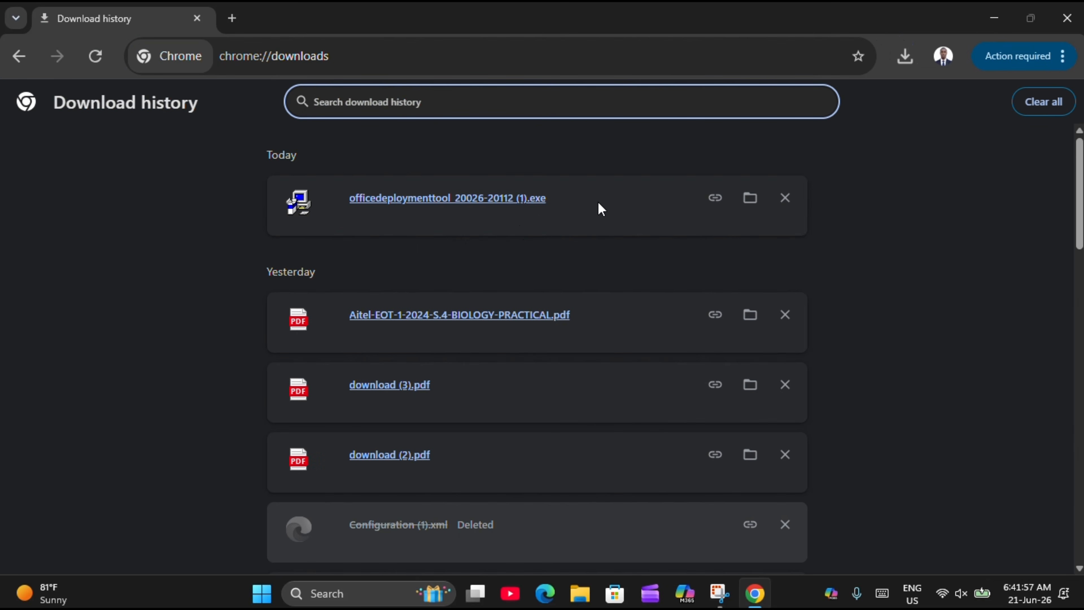
{"action": "left_click", "coordinate": [755, 204]}
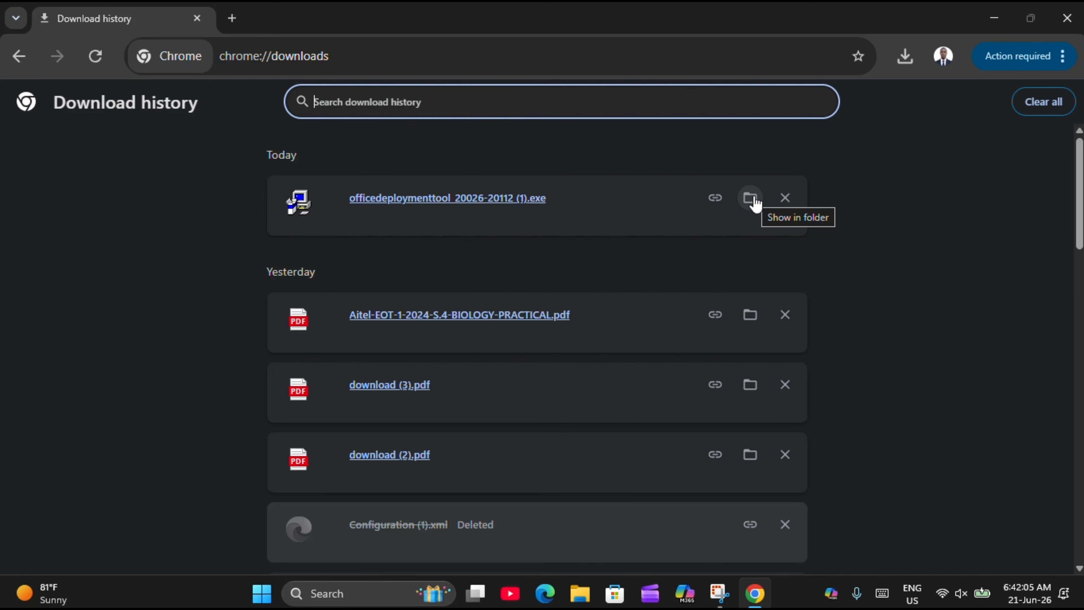
{"action": "left_click", "coordinate": [755, 204]}
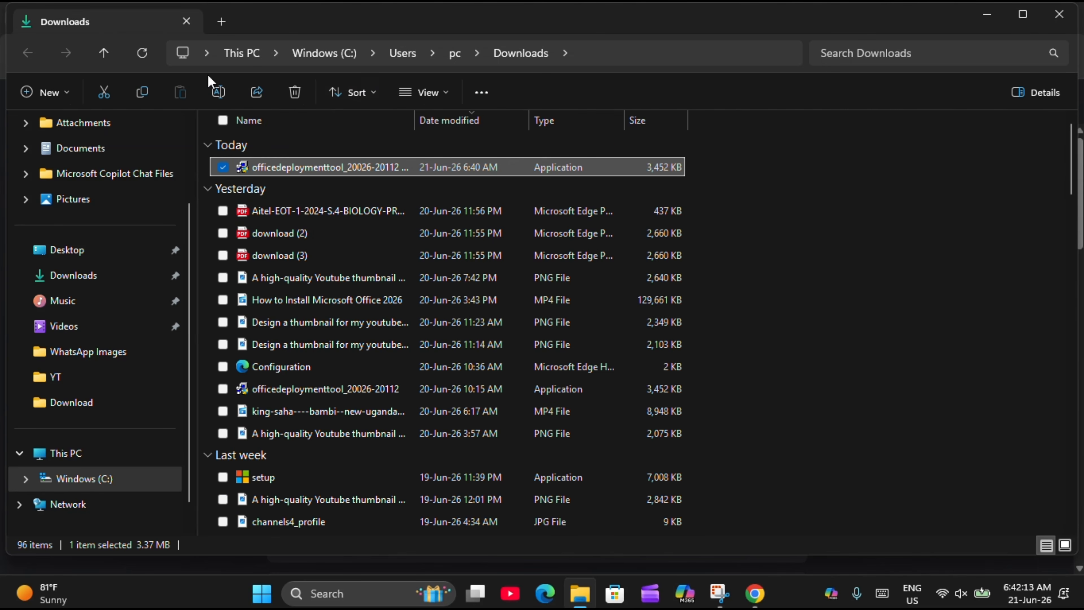
Copy the downloaded deployment tool from Downloads into the Office 2024 folder on the desktop
{"action": "left_click", "coordinate": [266, 169]}
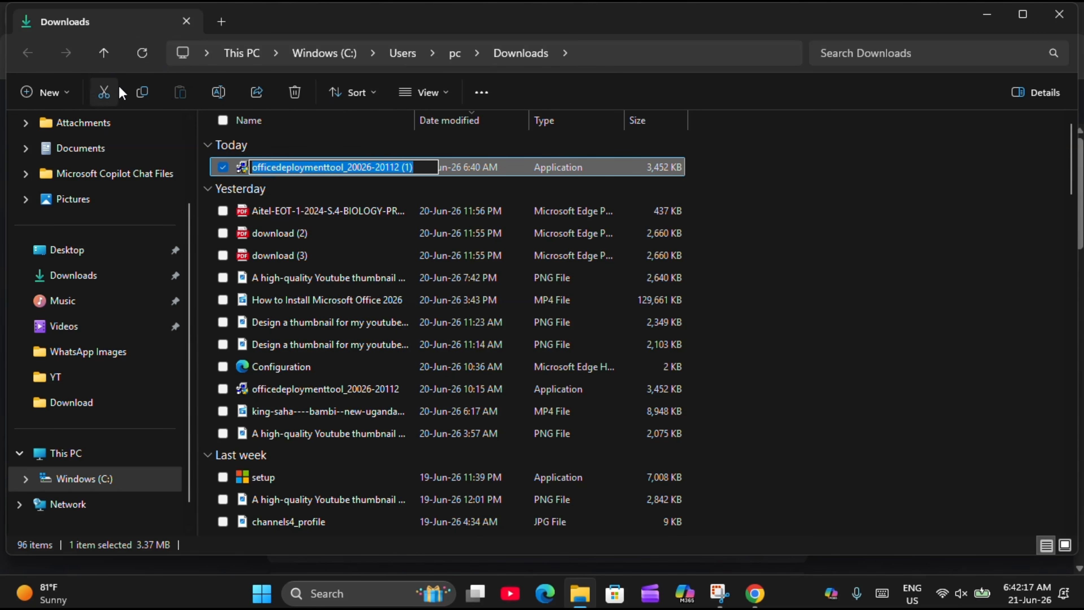
{"action": "left_click", "coordinate": [137, 93]}
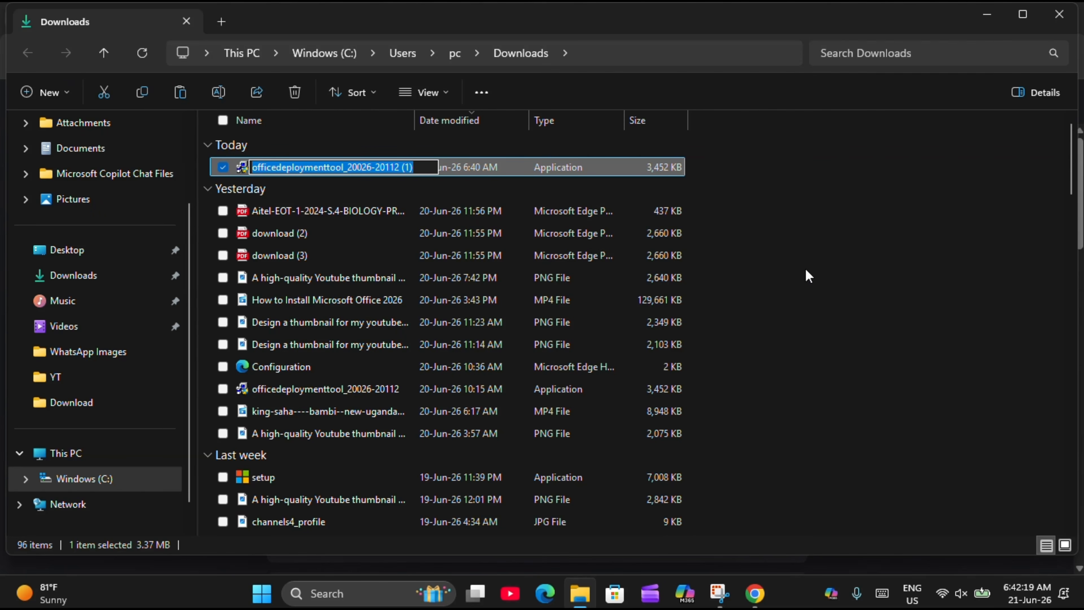
{"action": "left_click", "coordinate": [985, 16]}
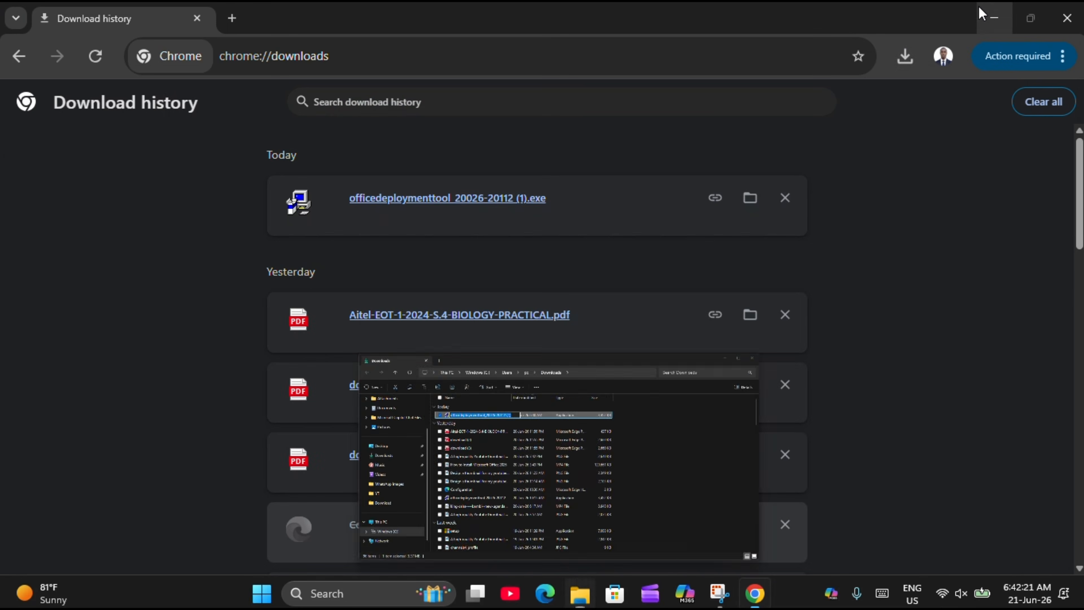
{"action": "left_click", "coordinate": [1066, 19]}
{"action": "double_click", "coordinate": [380, 185]}
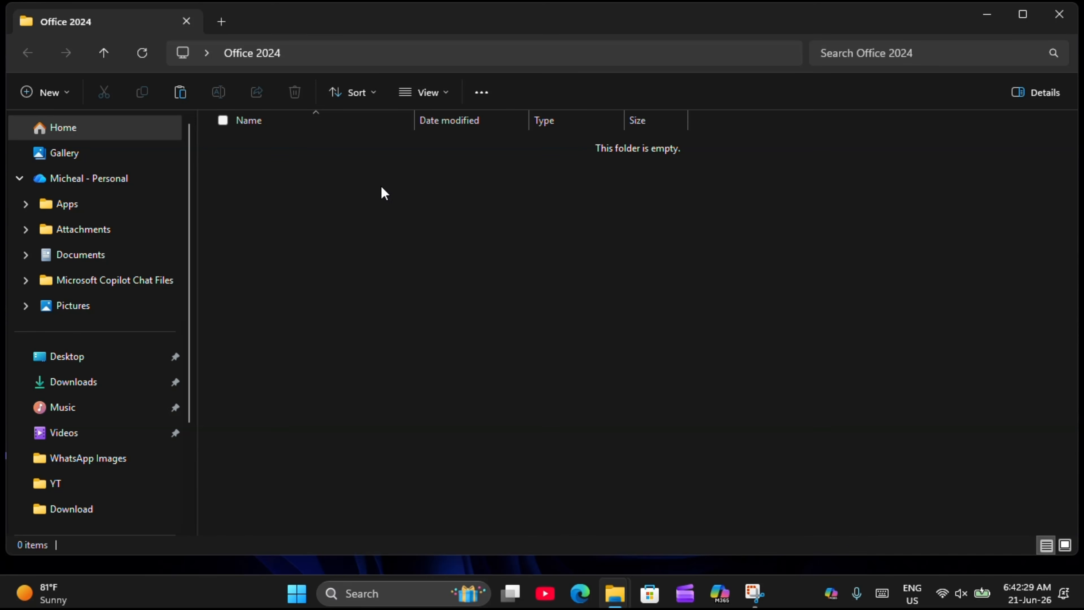
{"action": "key", "text": "ctrl+v"}
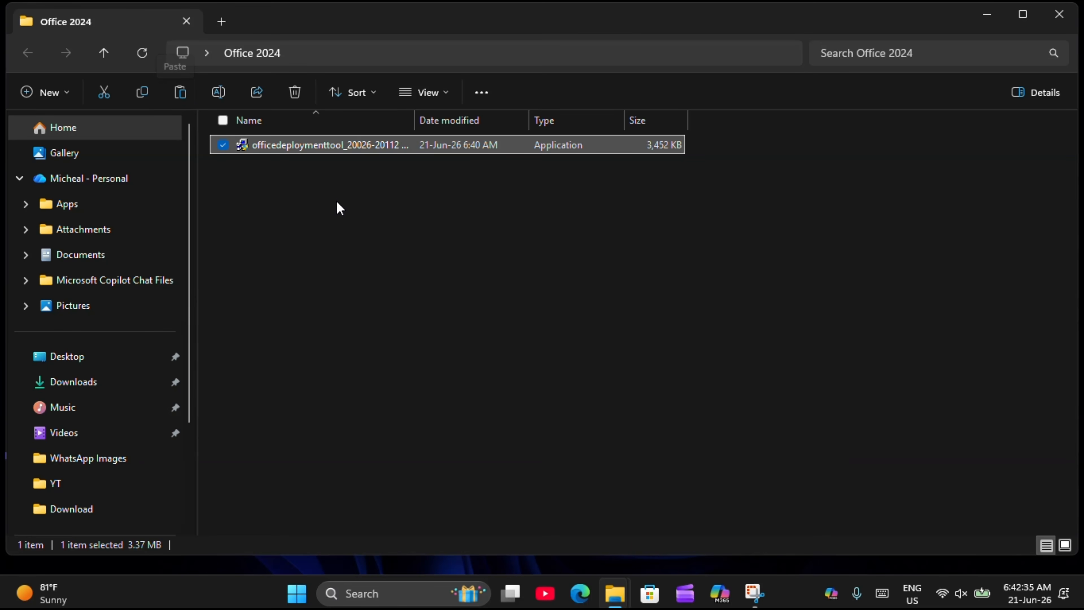
Run the copied deployment tool as administrator and accept the Microsoft Software License Terms to continue
{"action": "left_click", "coordinate": [405, 207]}
{"action": "left_click", "coordinate": [325, 142]}
{"action": "right_click", "coordinate": [324, 141]}
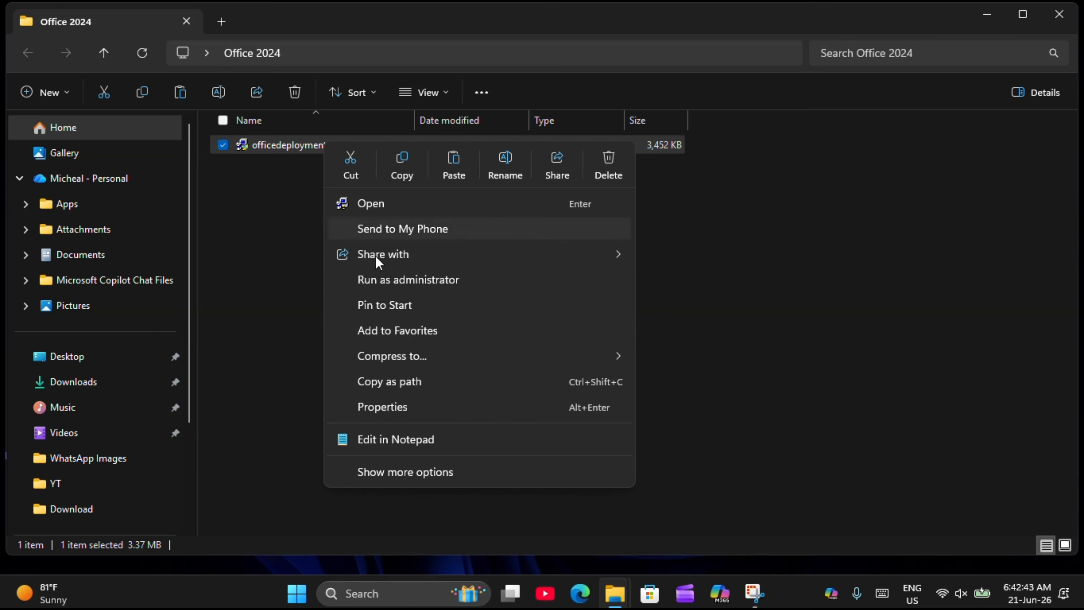
{"action": "left_click", "coordinate": [378, 285]}
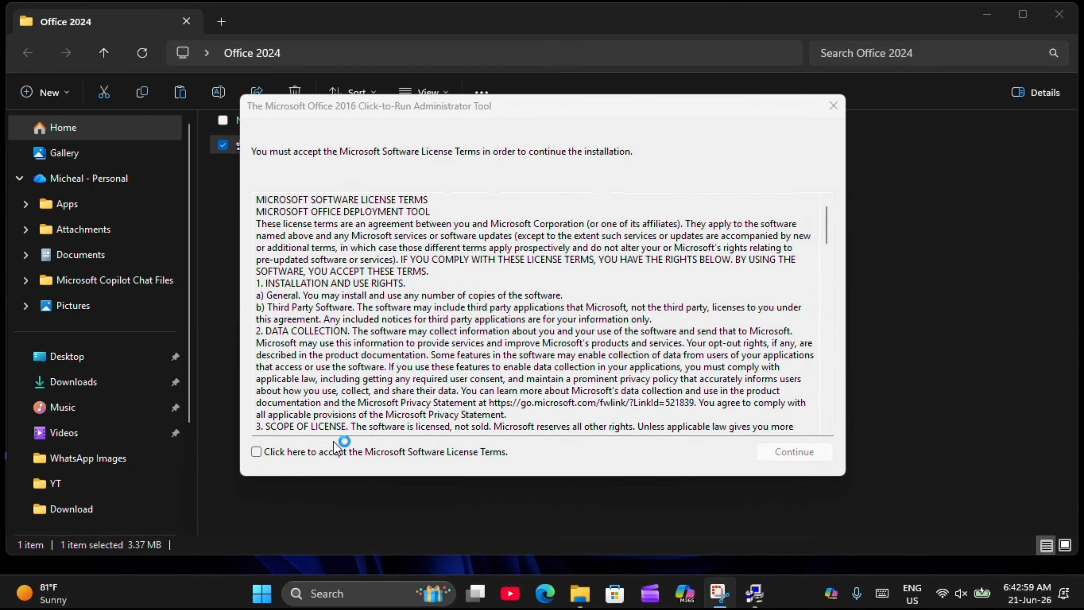
{"action": "left_click", "coordinate": [315, 451]}
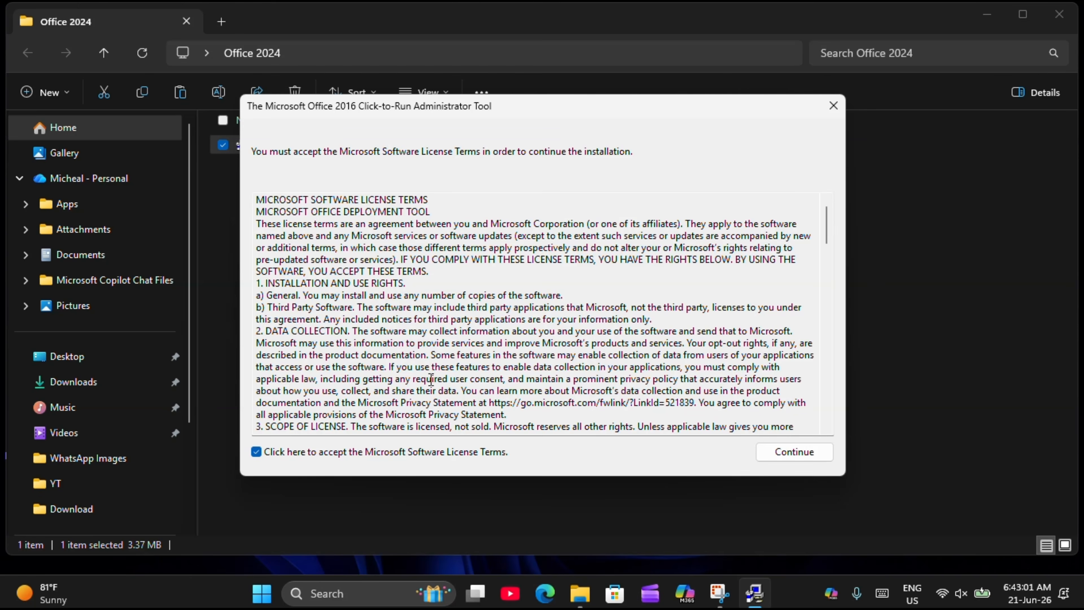
{"action": "scroll", "coordinate": [431, 378], "scroll_direction": "down", "scroll_amount": 15}
{"action": "scroll", "coordinate": [440, 378], "scroll_direction": "down", "scroll_amount": 6}
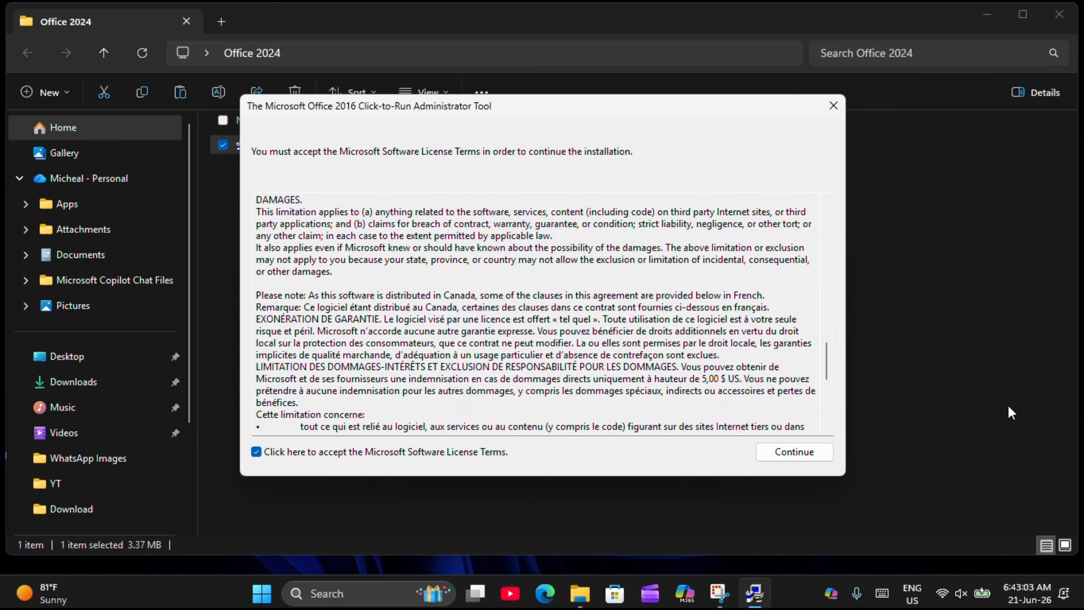
{"action": "left_click", "coordinate": [789, 454]}
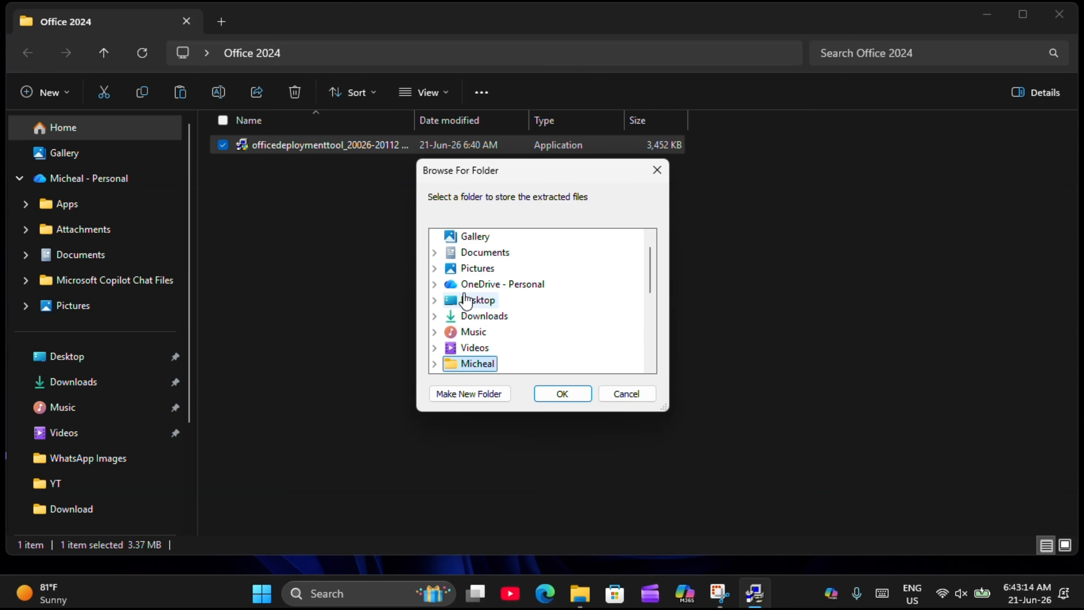
Extract the deployment tool's files into the Office 2024 folder on the Desktop and dismiss the completion message
{"action": "double_click", "coordinate": [457, 307]}
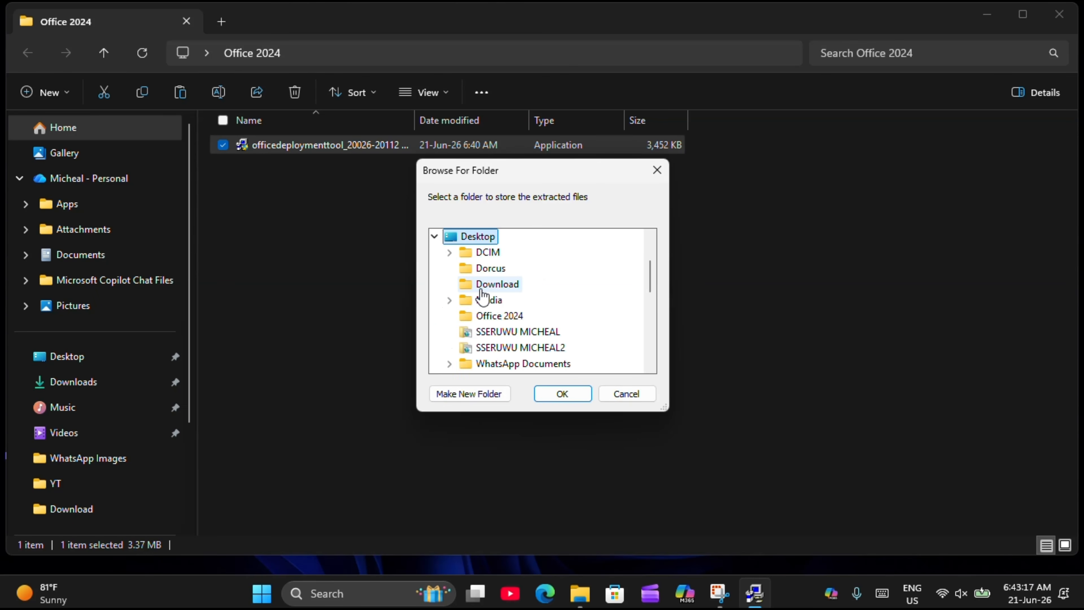
{"action": "left_click", "coordinate": [495, 317]}
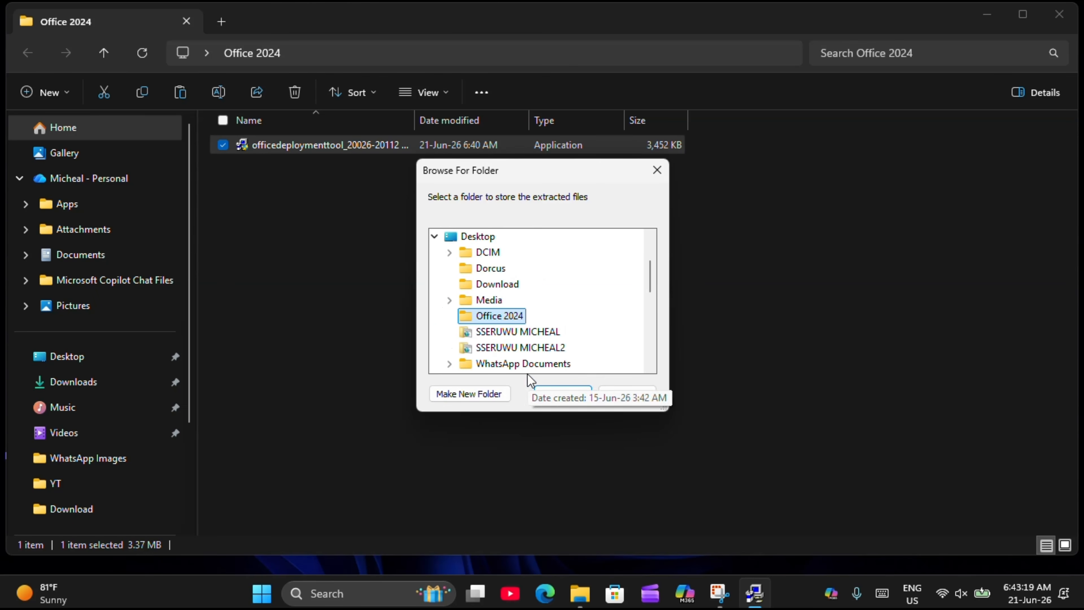
{"action": "left_click", "coordinate": [544, 392]}
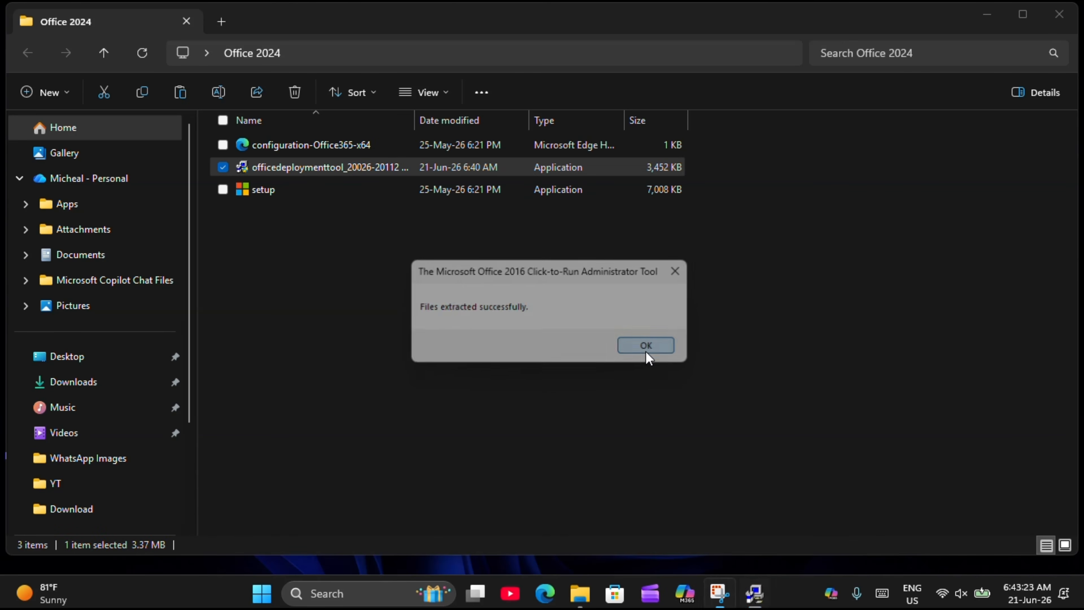
{"action": "left_click", "coordinate": [647, 351]}
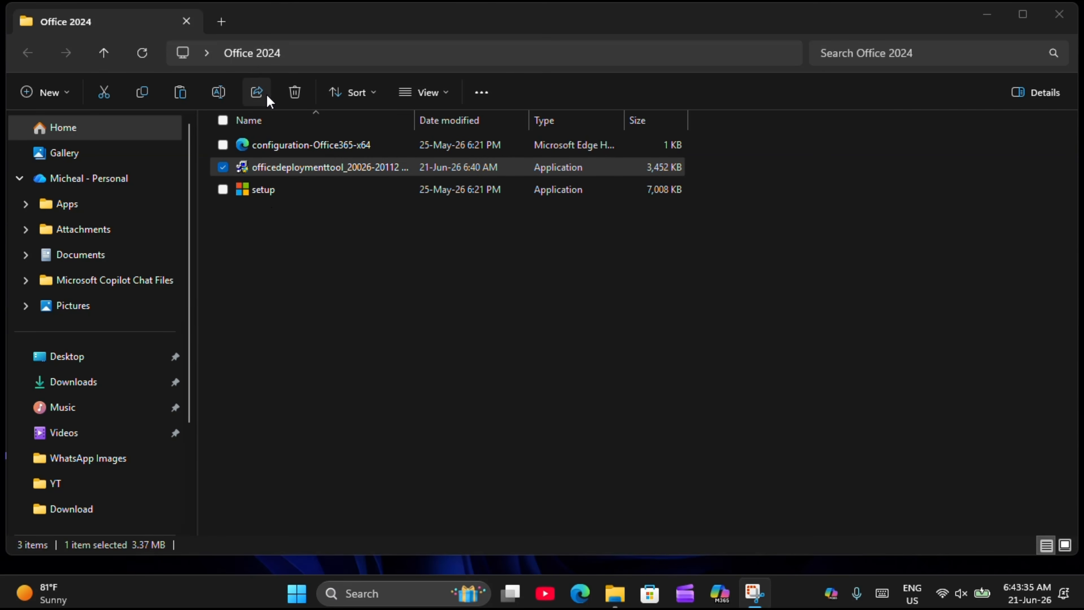
Delete the officedeploymenttool application from the Office 2024 folder and close the folder window
{"action": "left_click", "coordinate": [290, 93]}
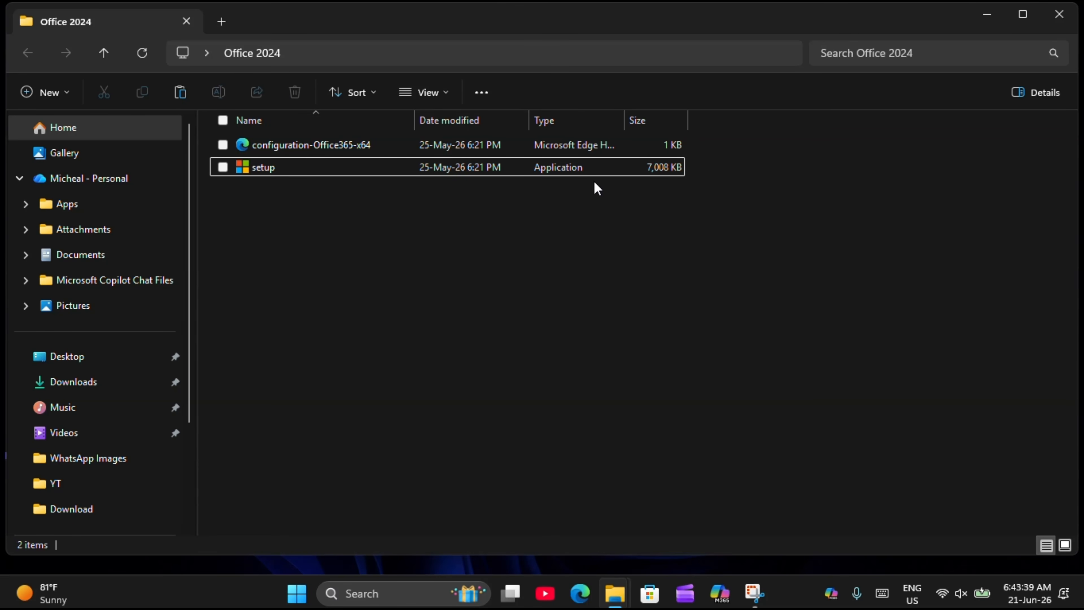
{"action": "left_click", "coordinate": [1059, 14]}
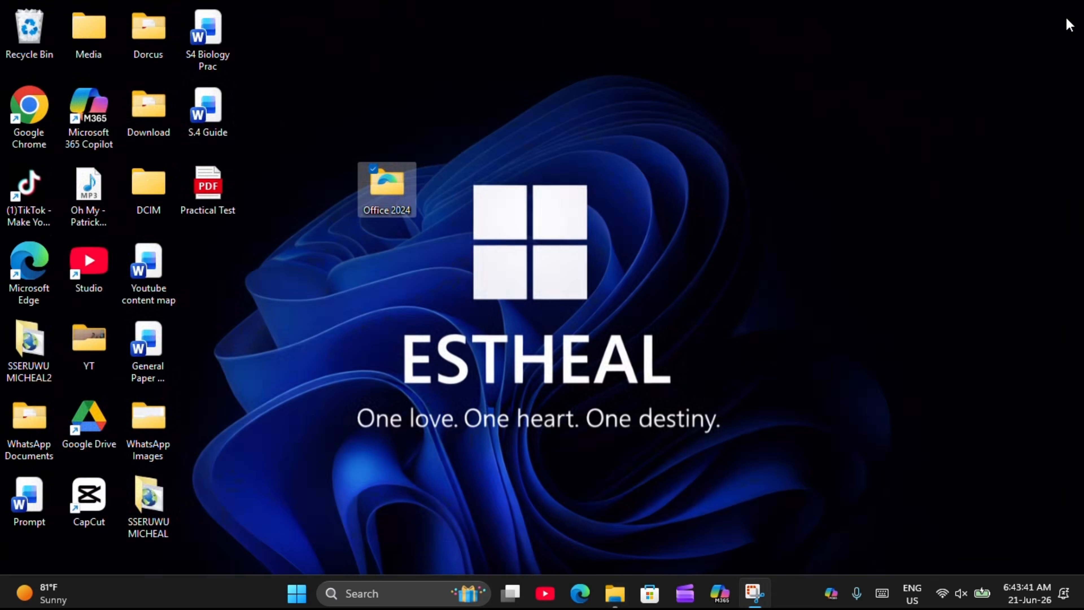
Reopen the Office 2024 folder and check the extracted configuration and setup files
{"action": "double_click", "coordinate": [394, 191]}
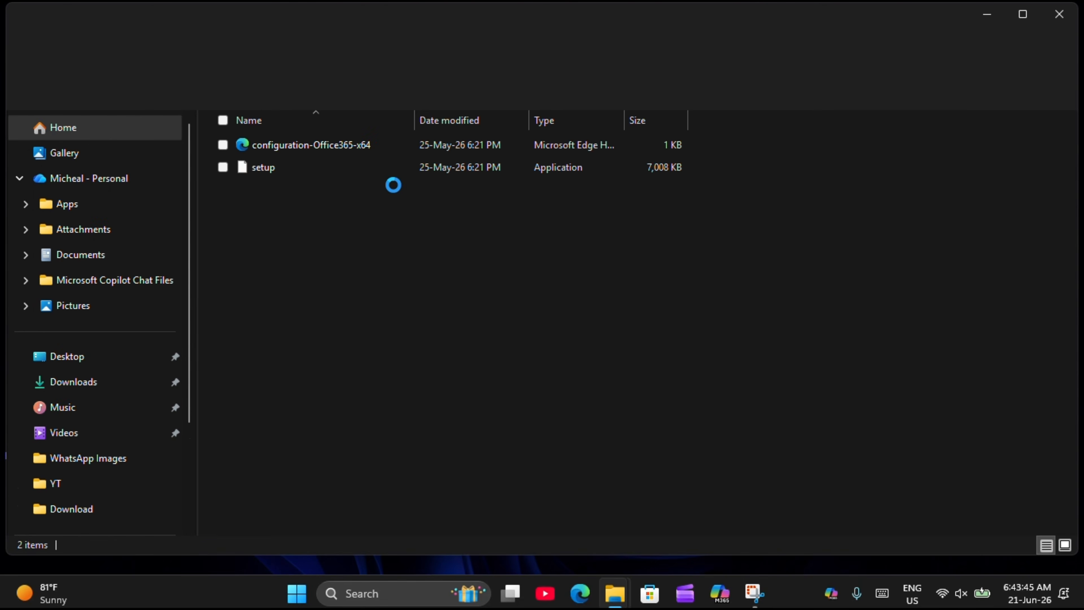
{"action": "left_click", "coordinate": [298, 150]}
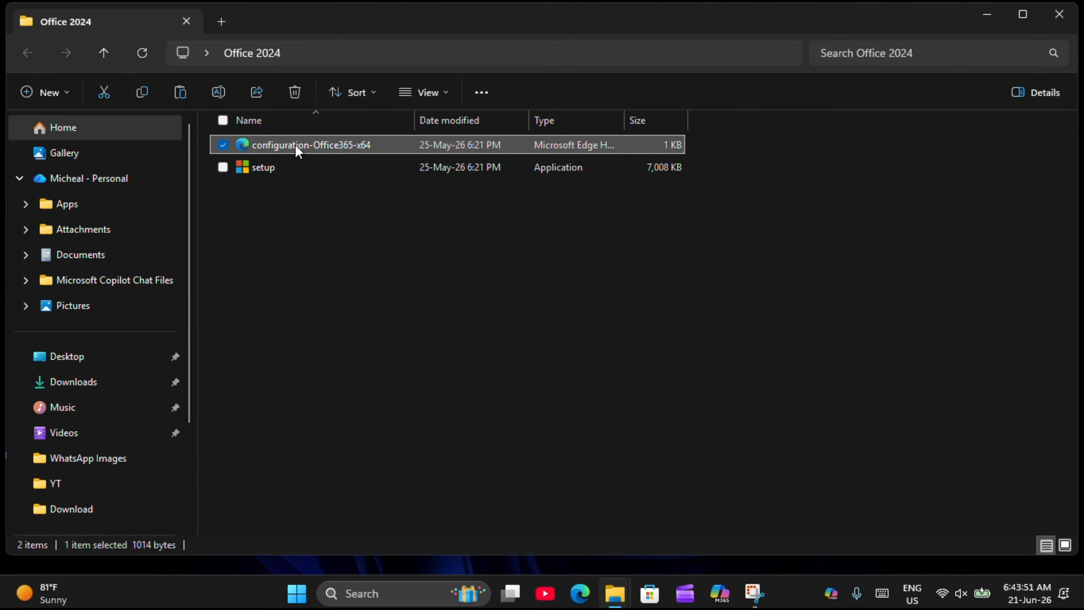
{"action": "left_click", "coordinate": [282, 167]}
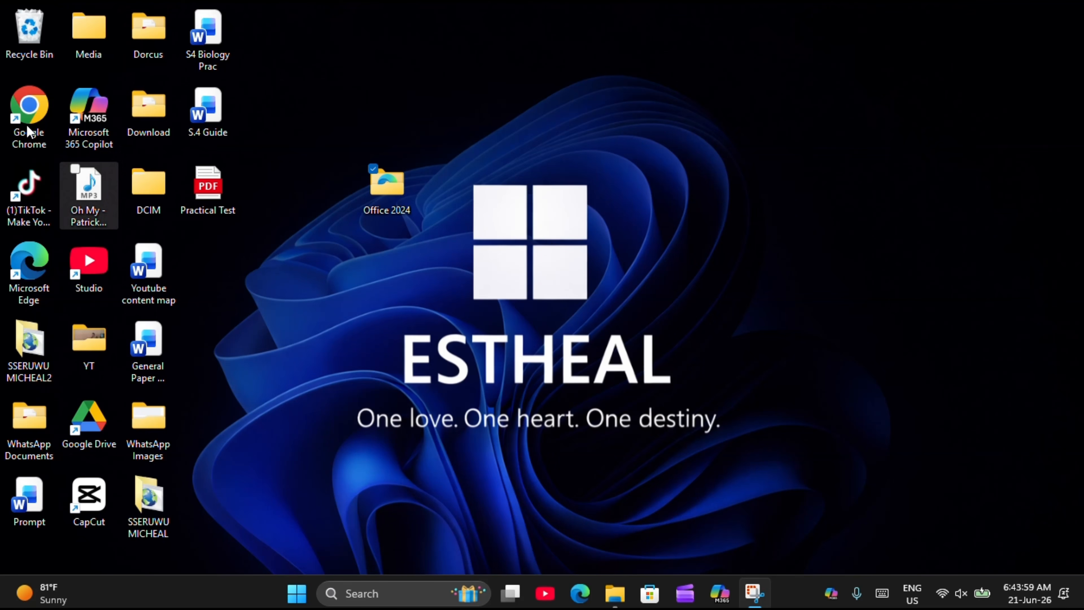
Open Google Chrome, go to config.office.com, and dismiss the notice about the disabled extension
{"action": "left_click", "coordinate": [29, 115]}
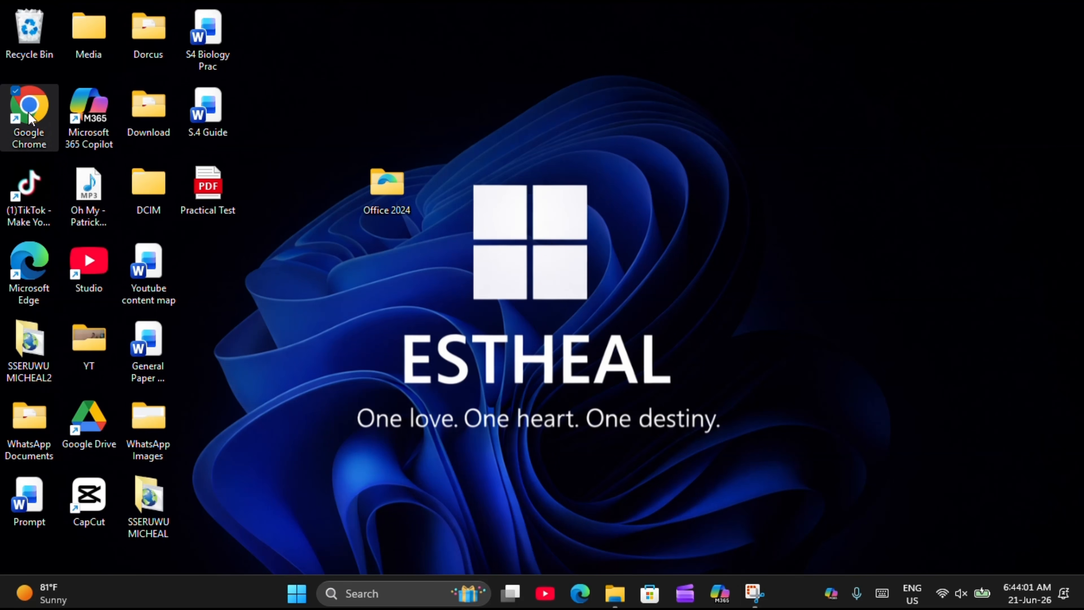
{"action": "double_click", "coordinate": [30, 115]}
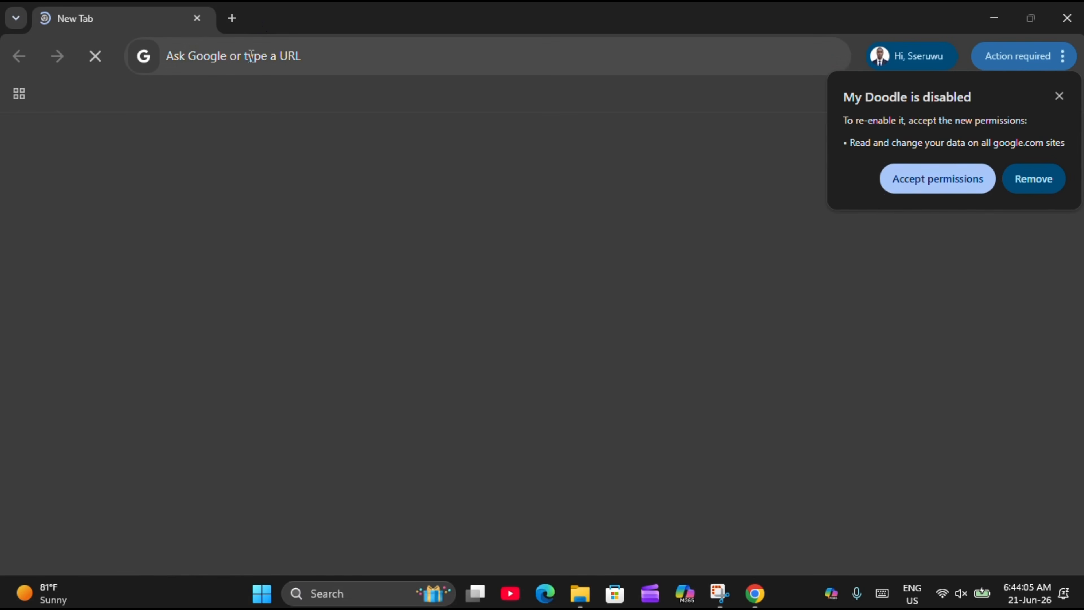
{"action": "left_click", "coordinate": [252, 57]}
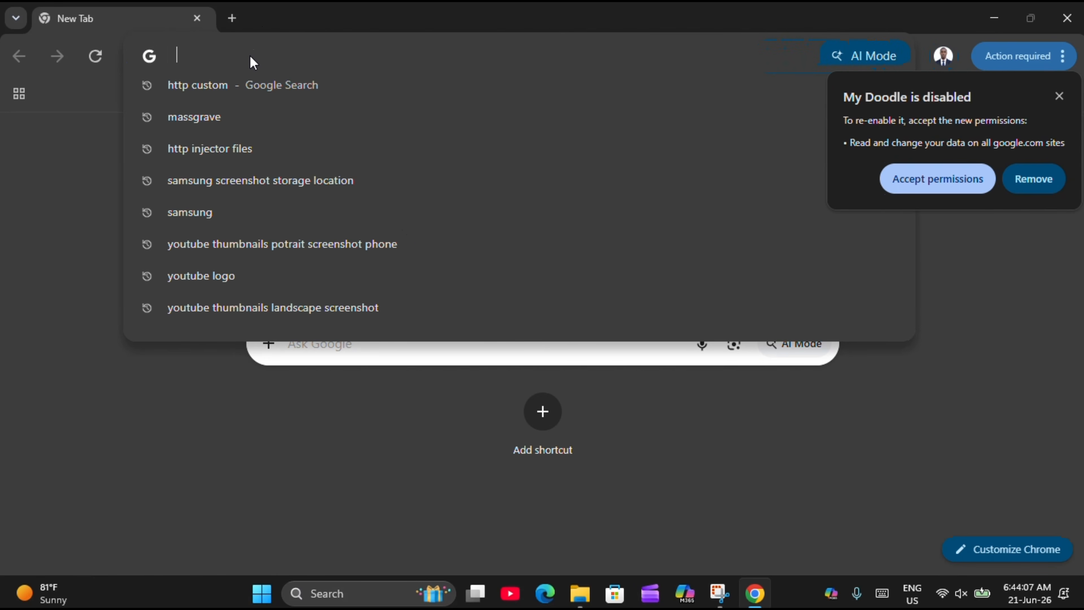
{"action": "type", "text": "con"}
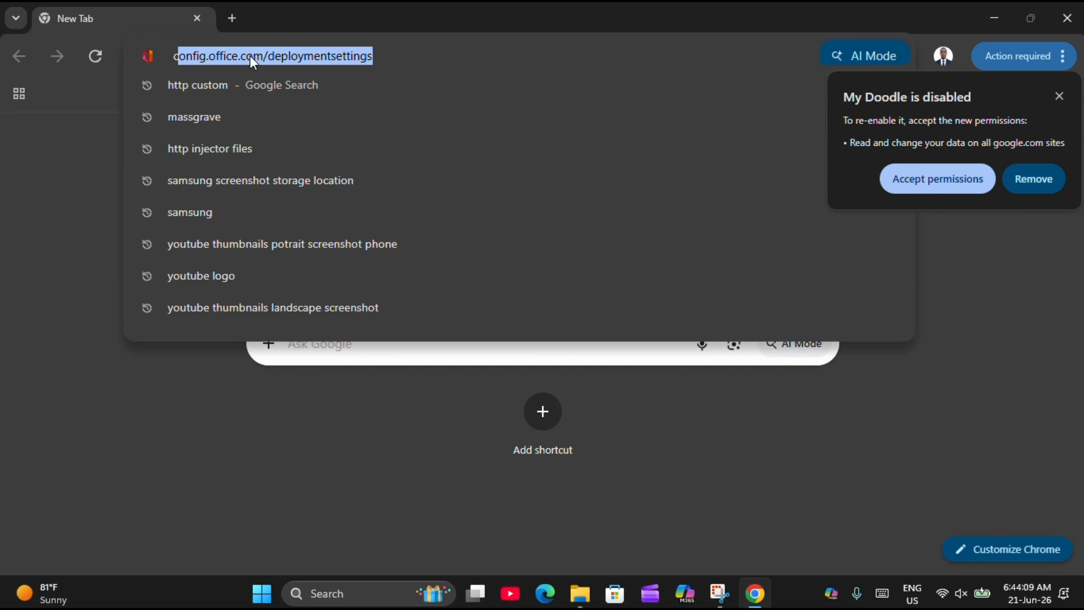
{"action": "type", "text": "f"}
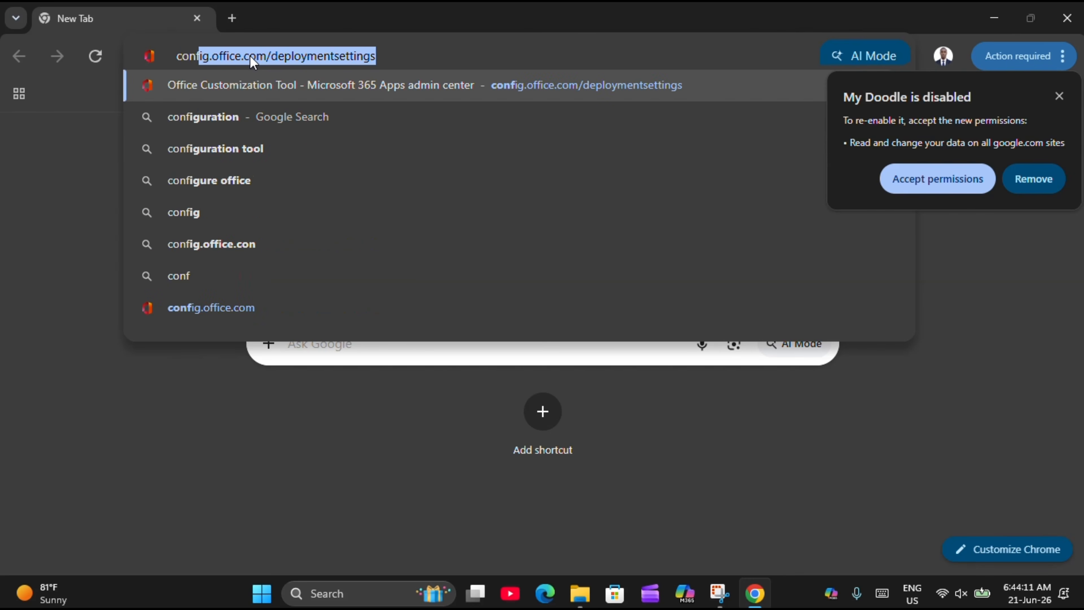
{"action": "type", "text": "ig."}
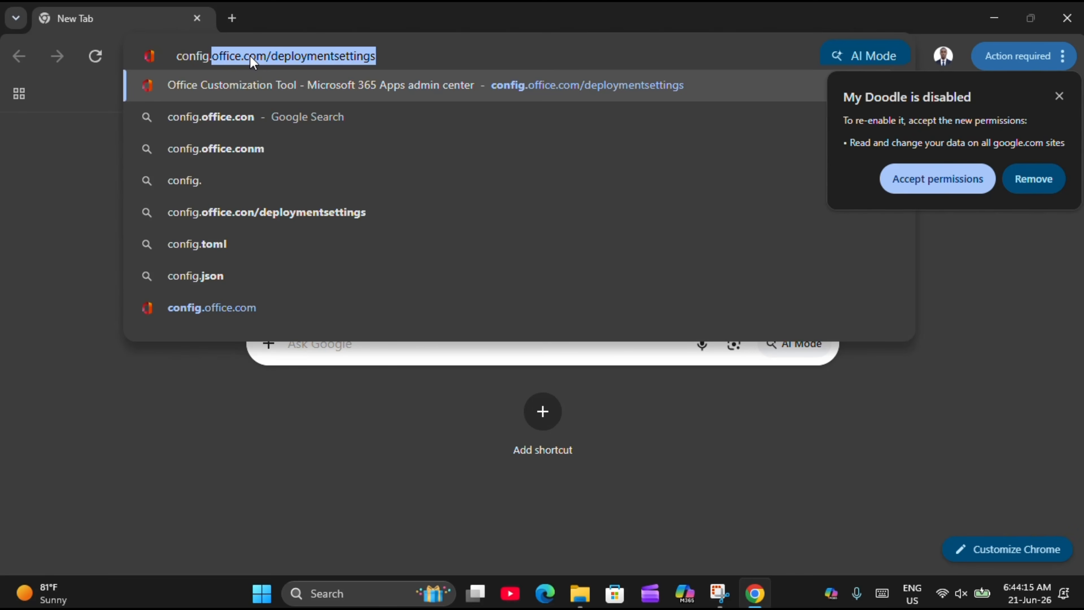
{"action": "key", "text": "Right"}
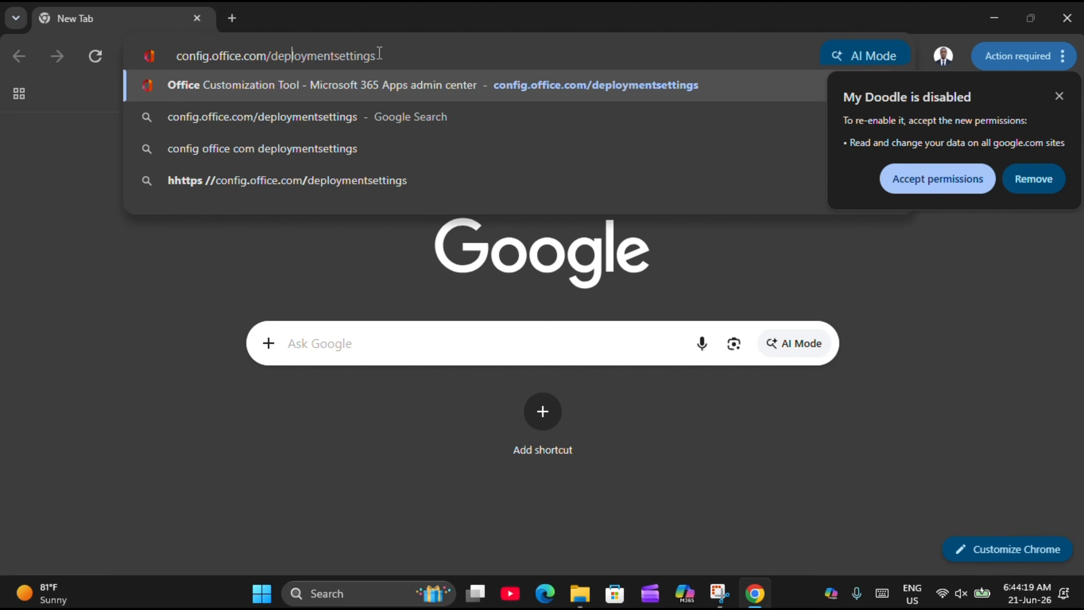
{"action": "left_click_drag", "start_coordinate": [379, 54], "coordinate": [269, 62]}
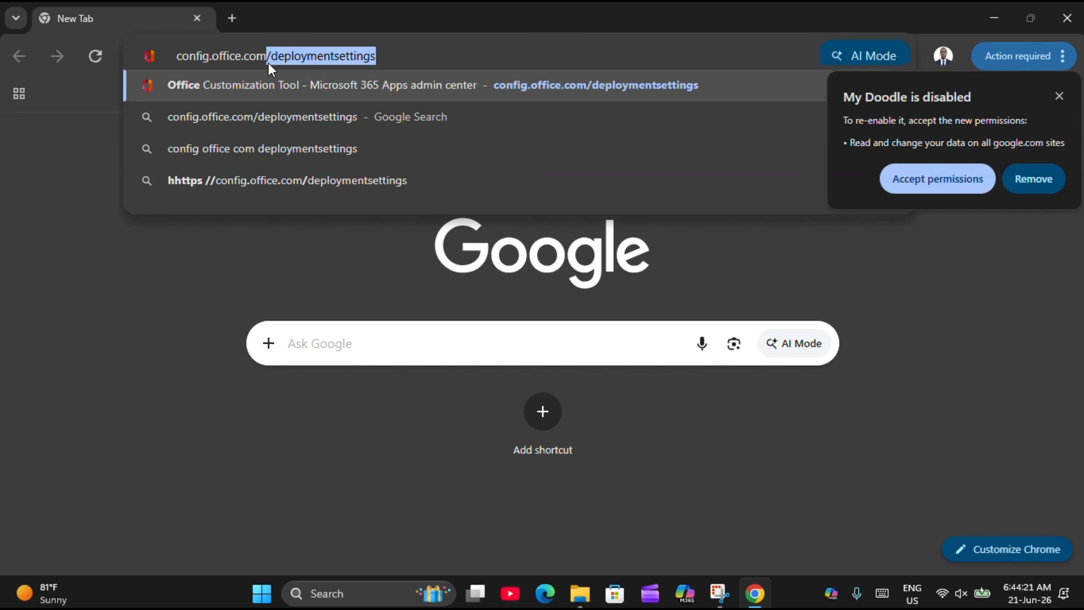
{"action": "key", "text": "BackSpace"}
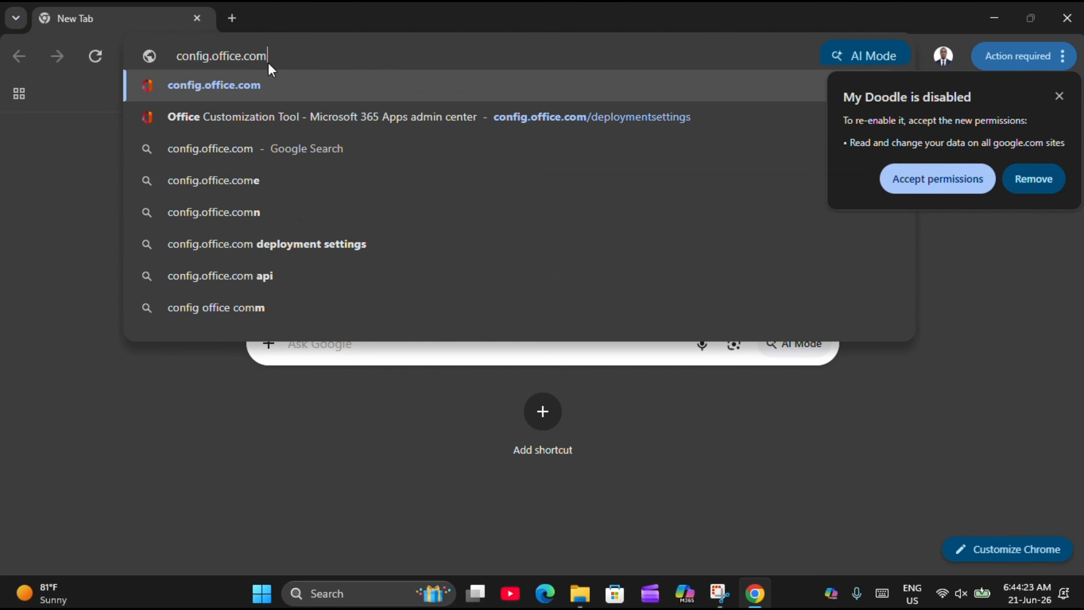
{"action": "left_click", "coordinate": [276, 88]}
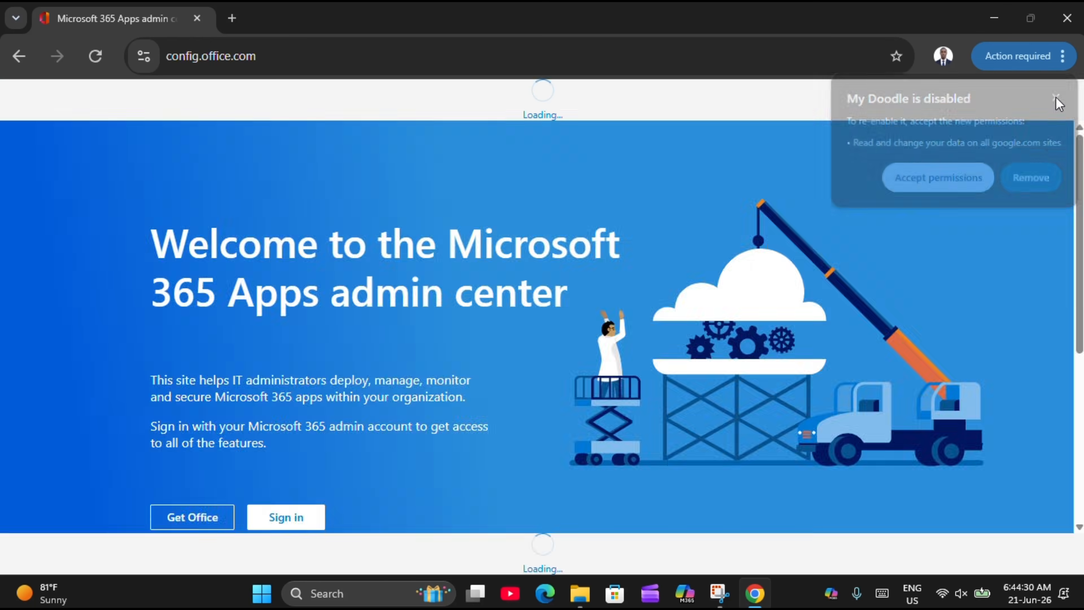
{"action": "left_click", "coordinate": [1057, 98]}
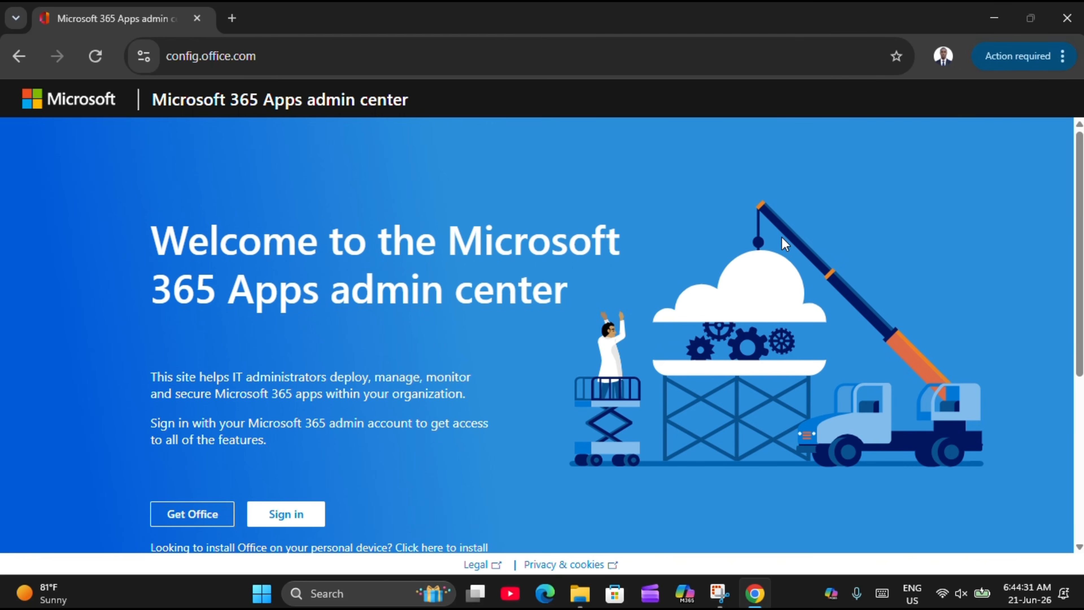
Start creating a new Office deployment configuration without signing in to the admin center
{"action": "scroll", "coordinate": [628, 350], "scroll_direction": "down", "scroll_amount": 1}
{"action": "scroll", "coordinate": [628, 350], "scroll_direction": "down", "scroll_amount": 5}
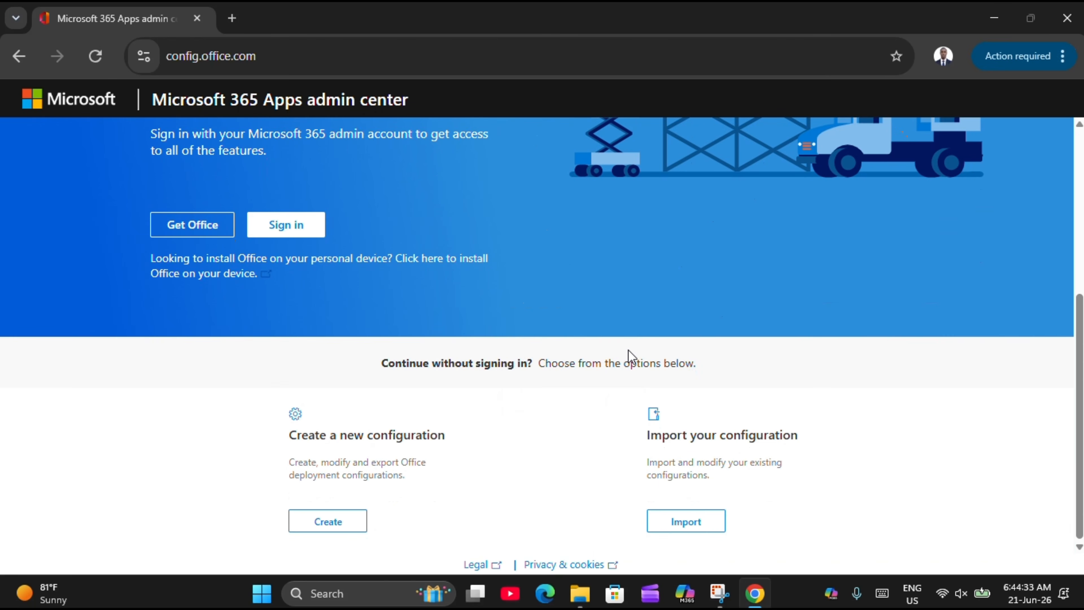
{"action": "scroll", "coordinate": [628, 350], "scroll_direction": "up", "scroll_amount": 5}
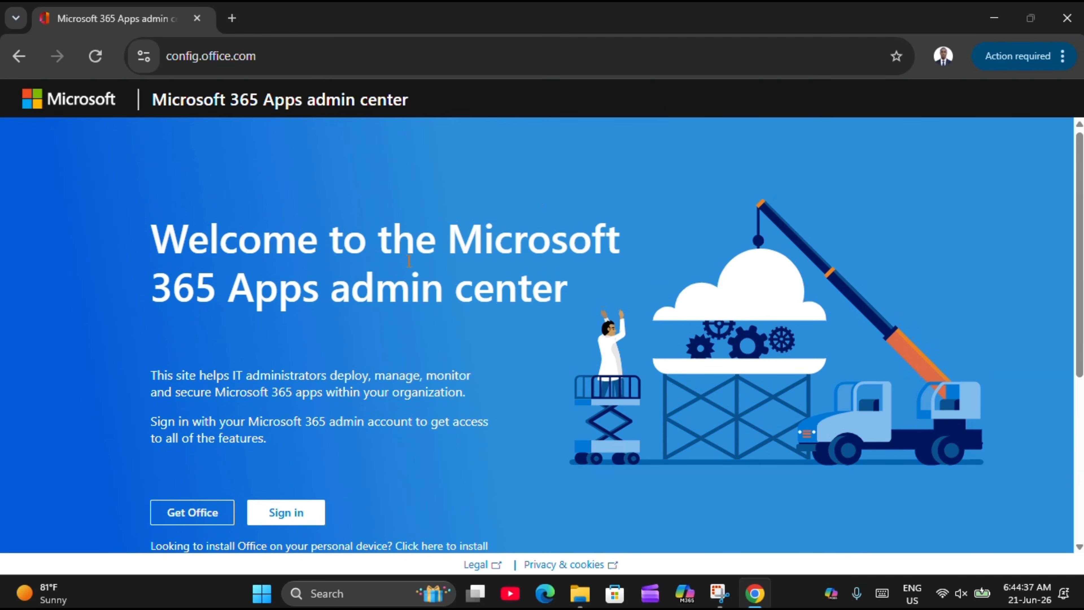
{"action": "scroll", "coordinate": [409, 263], "scroll_direction": "down", "scroll_amount": 5}
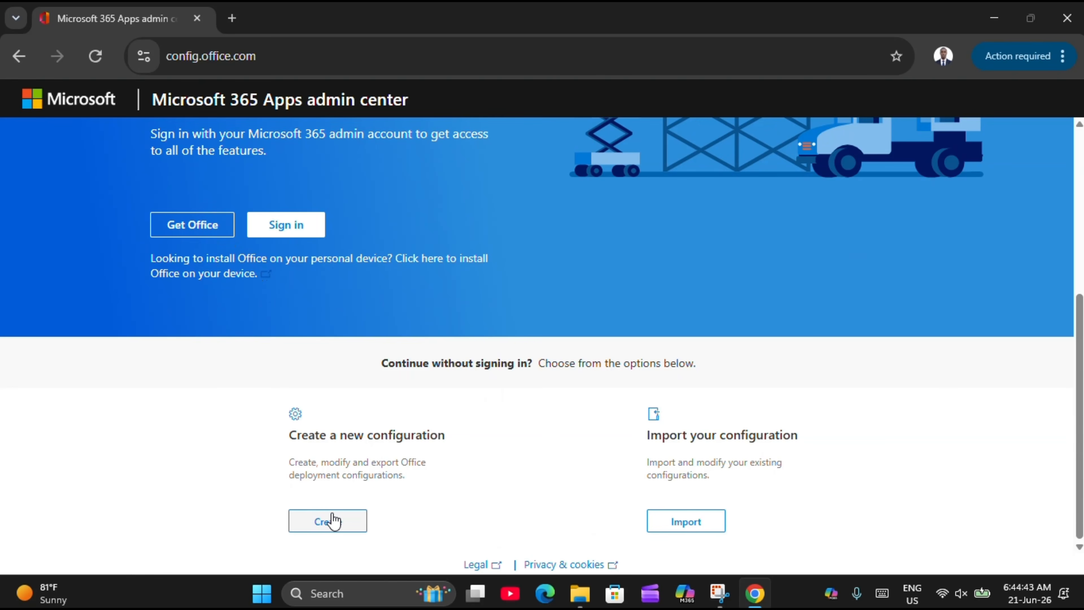
{"action": "left_click", "coordinate": [328, 523]}
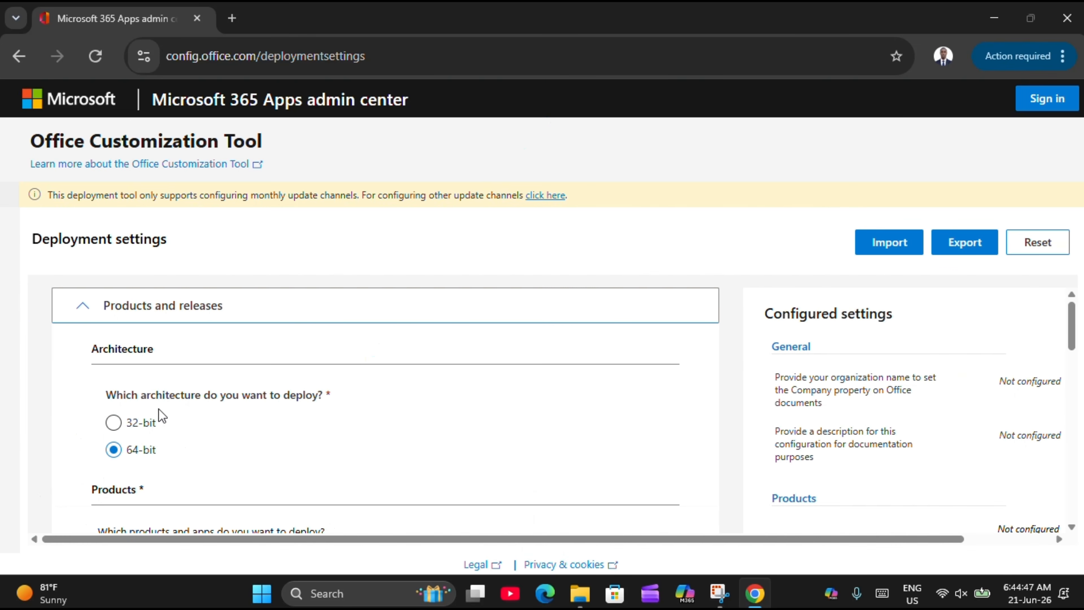
Choose Office LTSC Professional Plus 2024 - Volume License as the Office suite to deploy
{"action": "scroll", "coordinate": [218, 426], "scroll_direction": "down", "scroll_amount": 1}
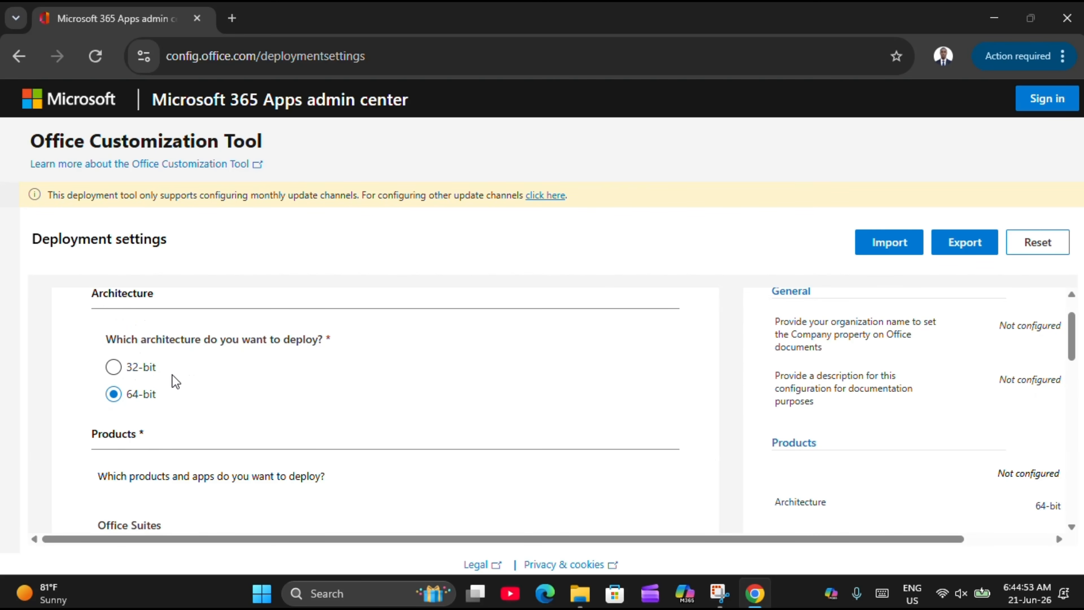
{"action": "scroll", "coordinate": [128, 402], "scroll_direction": "down", "scroll_amount": 1}
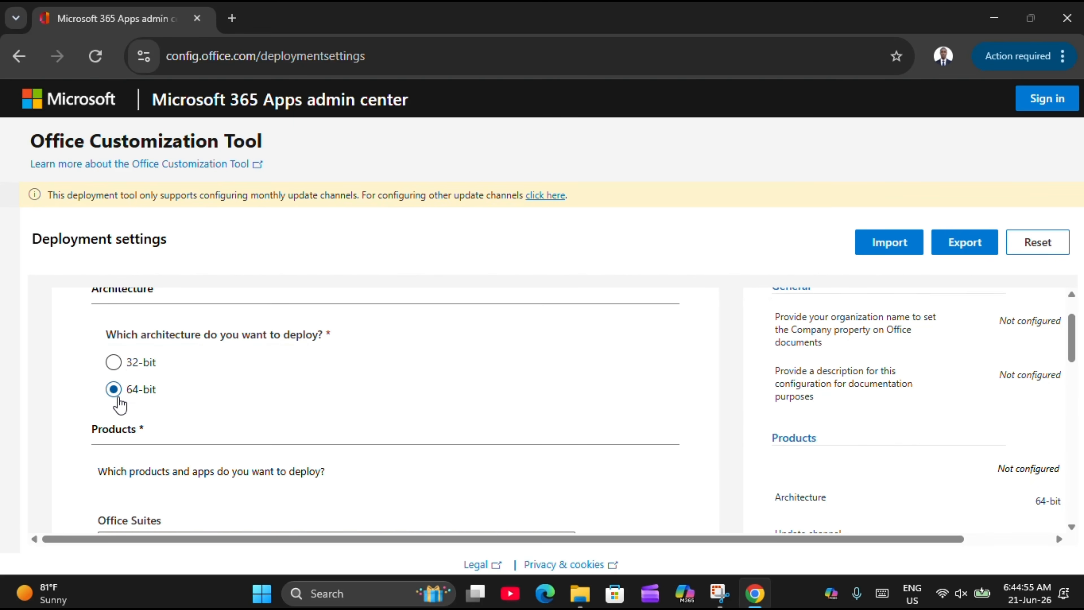
{"action": "scroll", "coordinate": [119, 405], "scroll_direction": "up", "scroll_amount": 1}
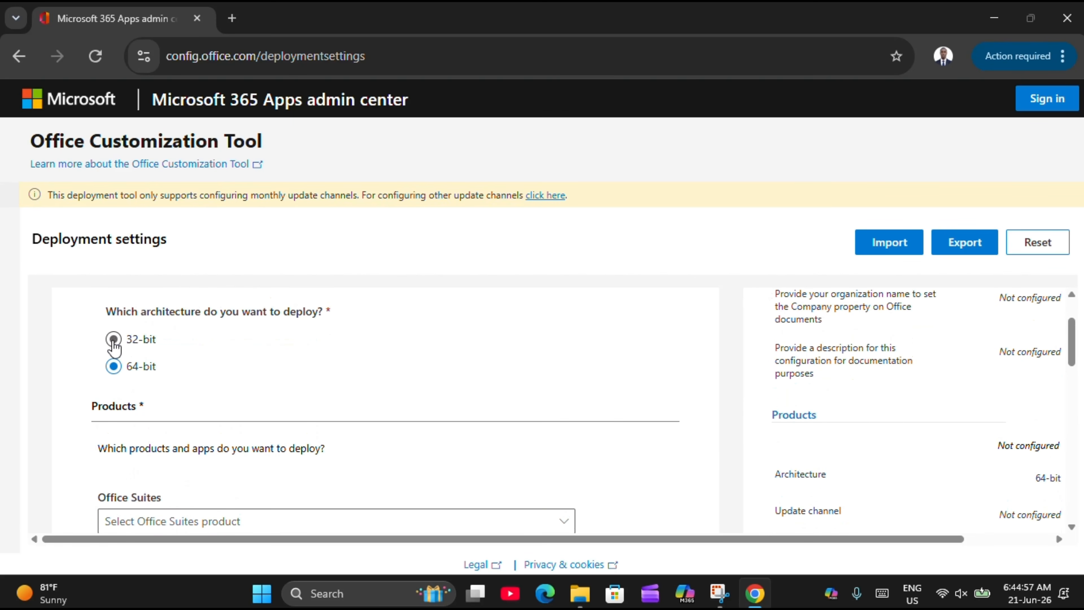
{"action": "scroll", "coordinate": [179, 432], "scroll_direction": "down", "scroll_amount": 2}
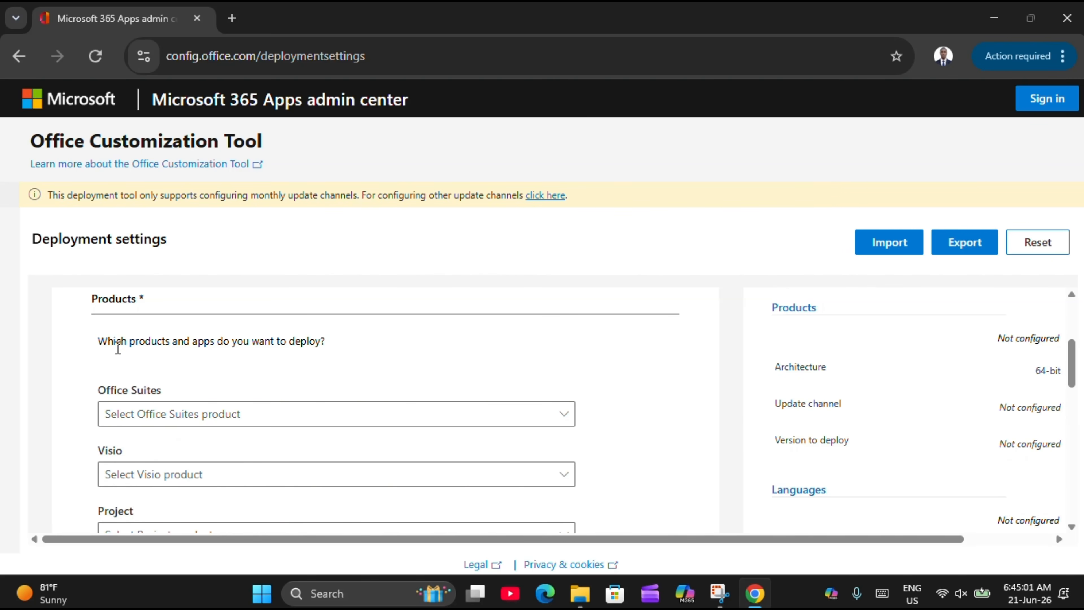
{"action": "left_click", "coordinate": [170, 414]}
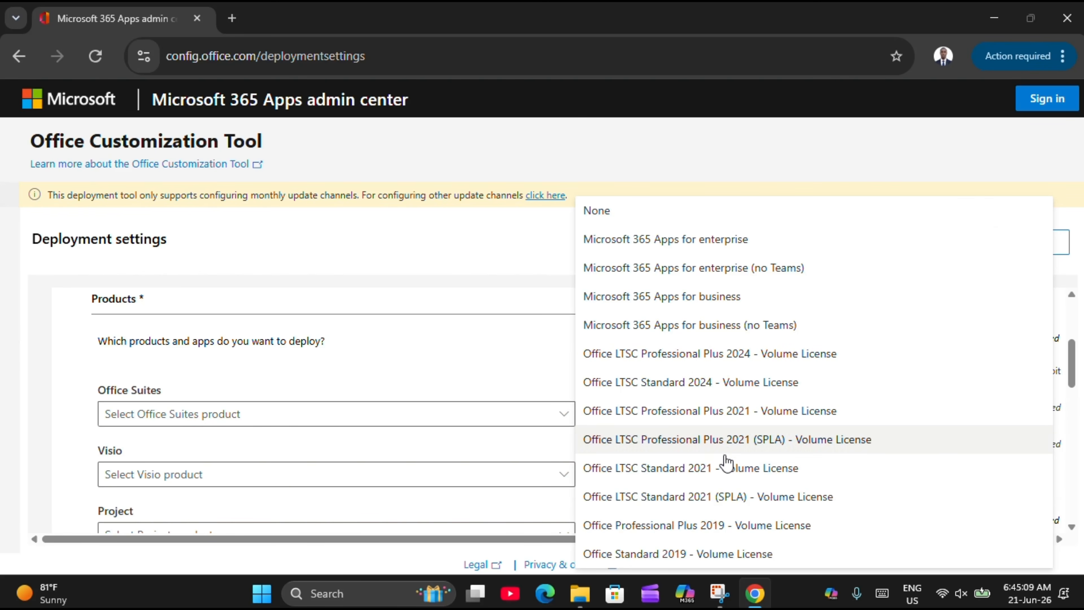
{"action": "left_click", "coordinate": [737, 361]}
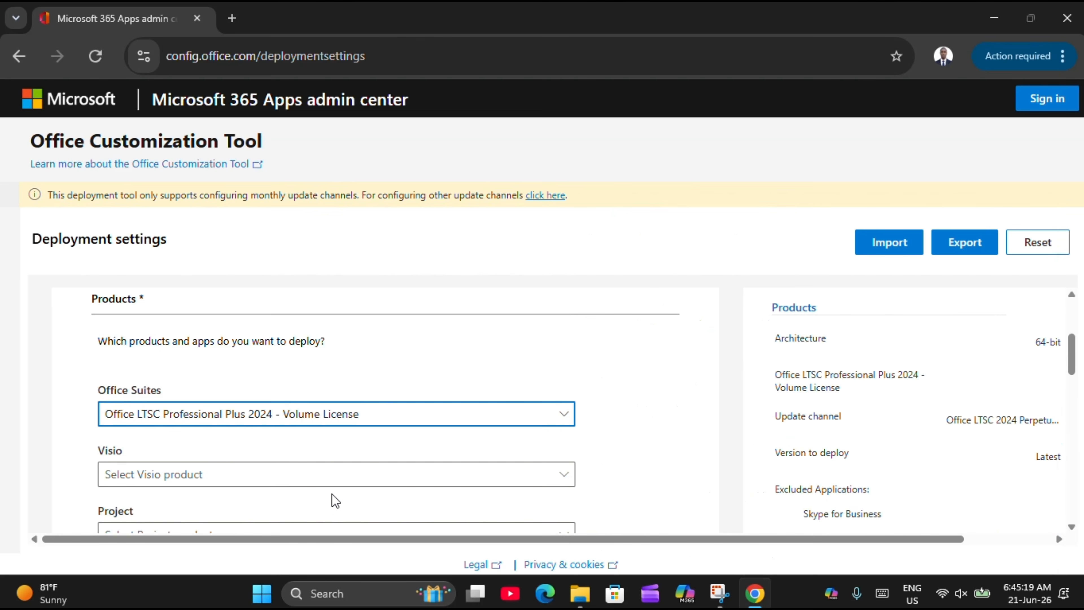
Add Visio LTSC Professional 2024 - Volume License and Project Professional 2024 - Volume License to the deployment
{"action": "left_click", "coordinate": [315, 482]}
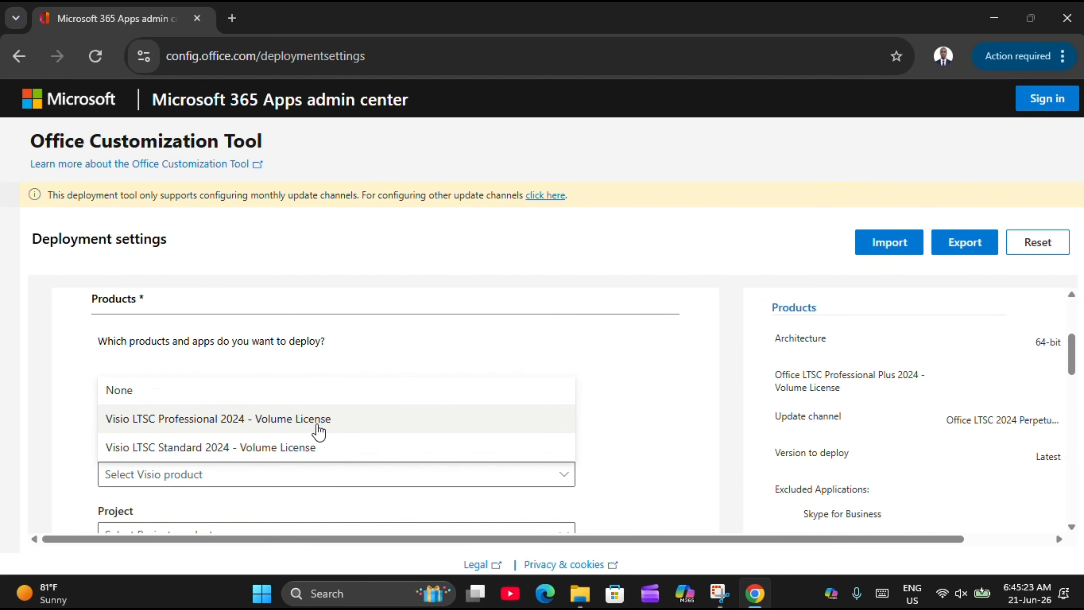
{"action": "left_click", "coordinate": [316, 427]}
{"action": "scroll", "coordinate": [306, 480], "scroll_direction": "down", "scroll_amount": 2}
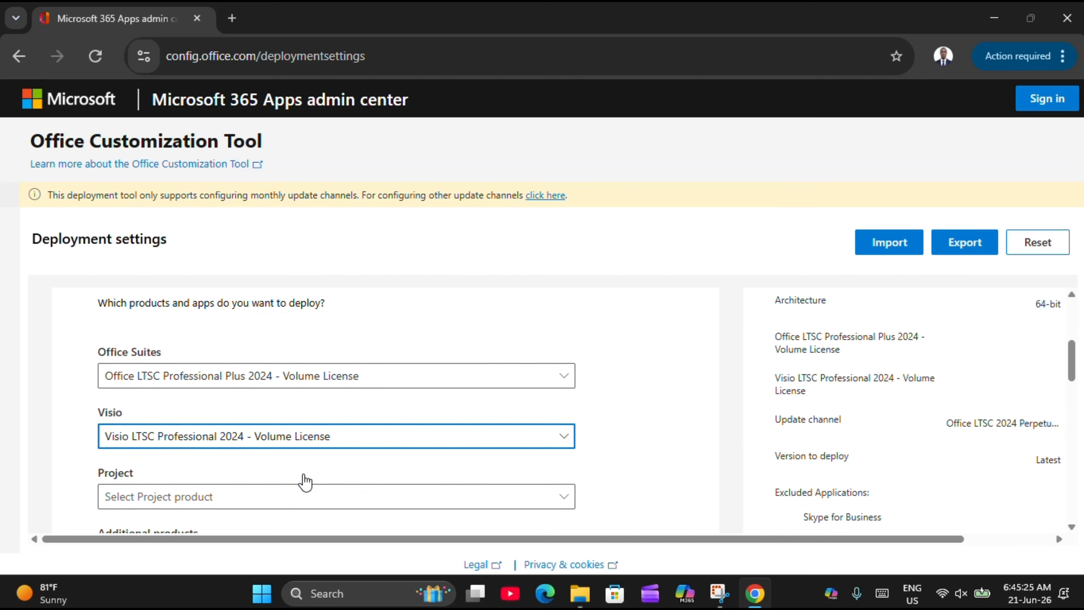
{"action": "left_click", "coordinate": [294, 468]}
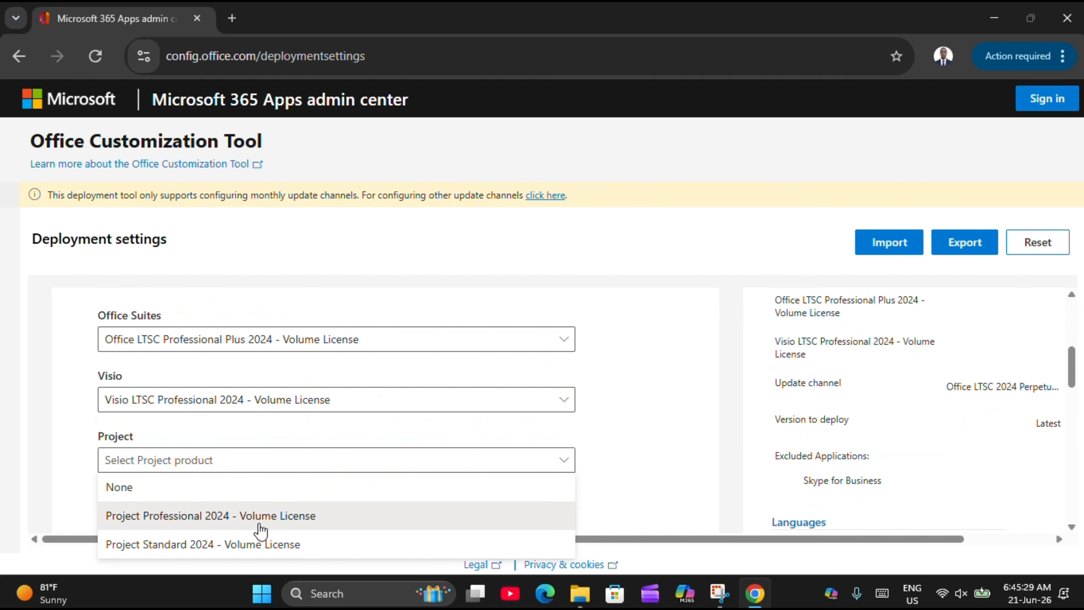
{"action": "left_click", "coordinate": [260, 524]}
Set the additional products for the deployment to None
{"action": "scroll", "coordinate": [263, 528], "scroll_direction": "down", "scroll_amount": 2}
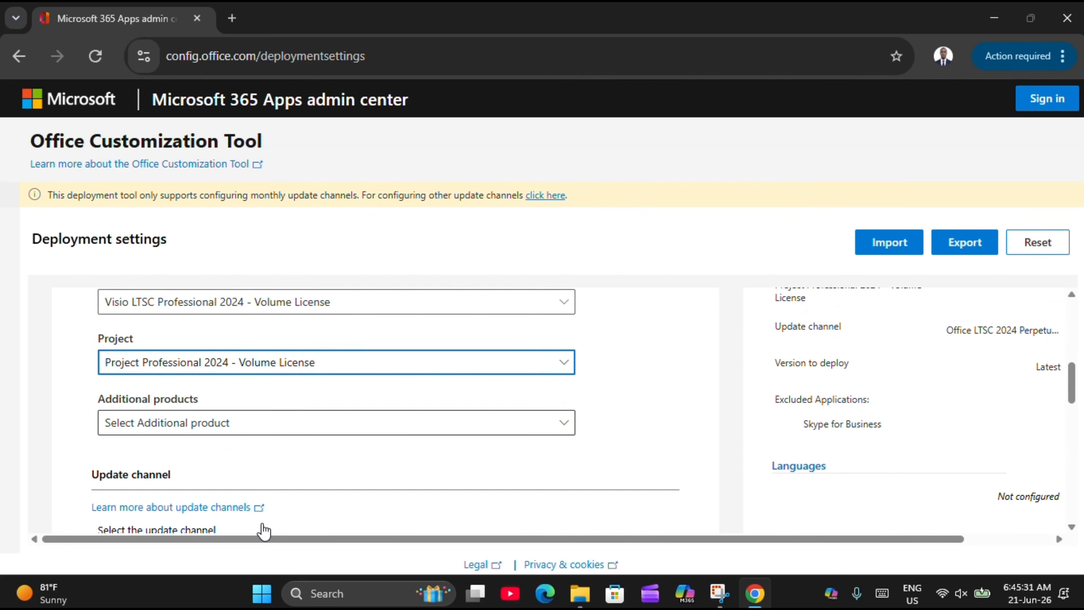
{"action": "left_click", "coordinate": [266, 420]}
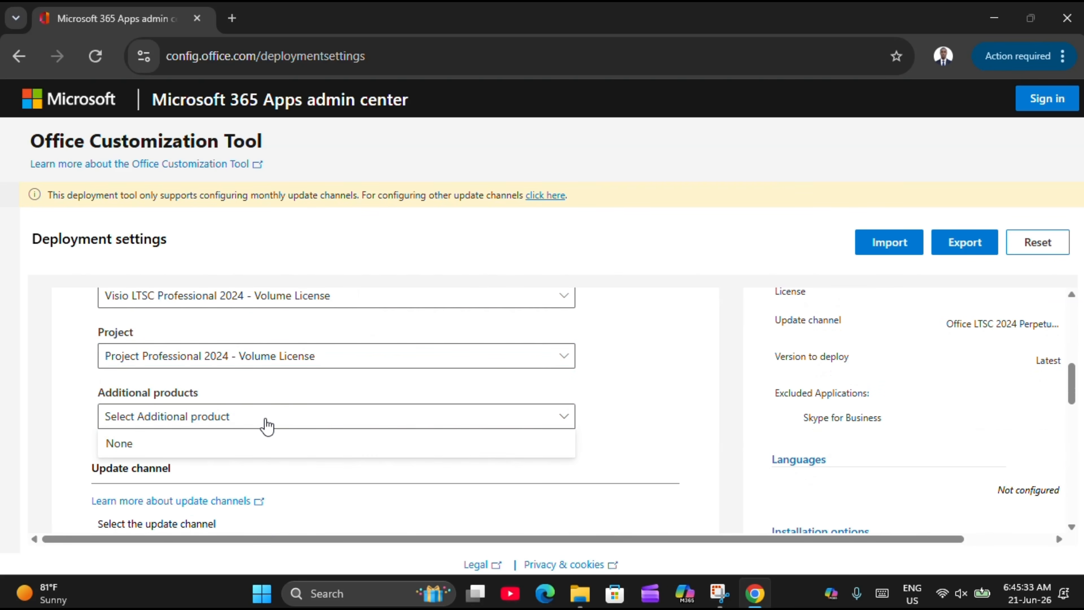
{"action": "left_click", "coordinate": [250, 440]}
Select Office LTSC 2024 Perpetual Enterprise as the update channel and Latest as the version
{"action": "scroll", "coordinate": [250, 440], "scroll_direction": "down", "scroll_amount": 5}
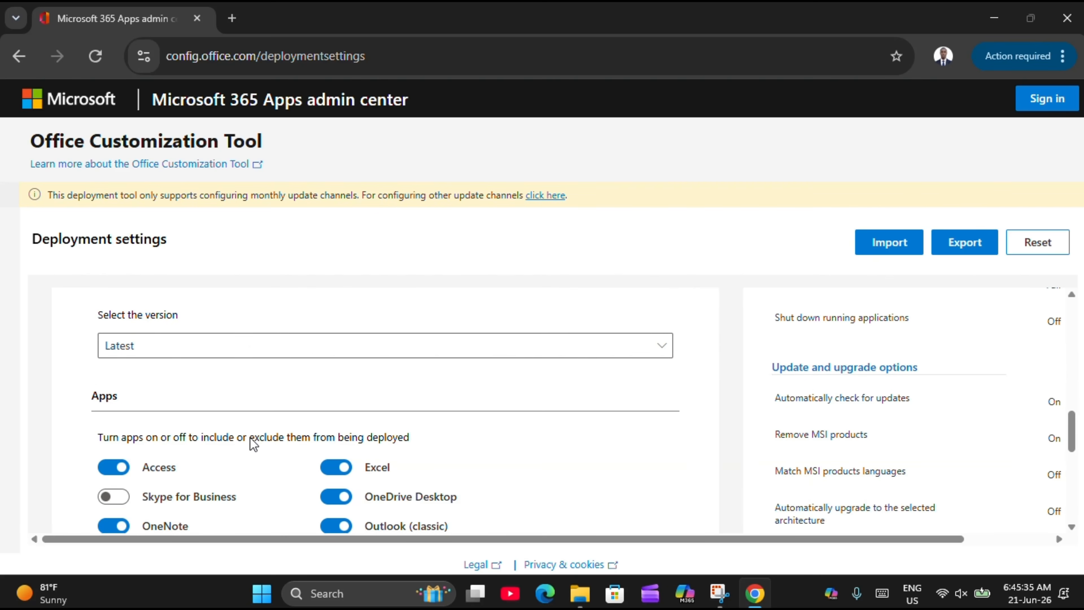
{"action": "scroll", "coordinate": [252, 440], "scroll_direction": "up", "scroll_amount": 2}
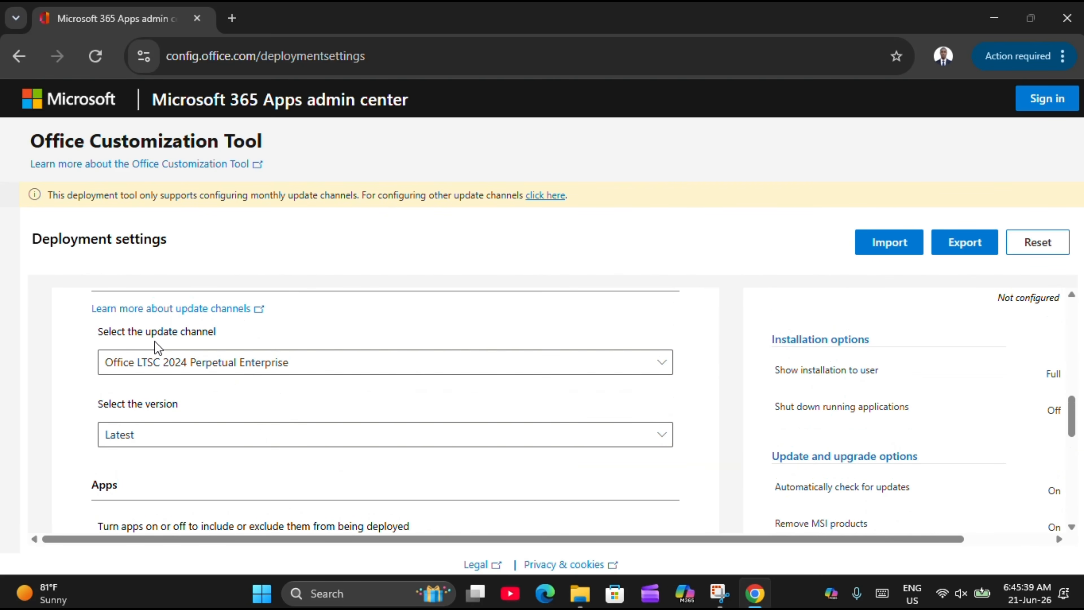
{"action": "left_click", "coordinate": [212, 363]}
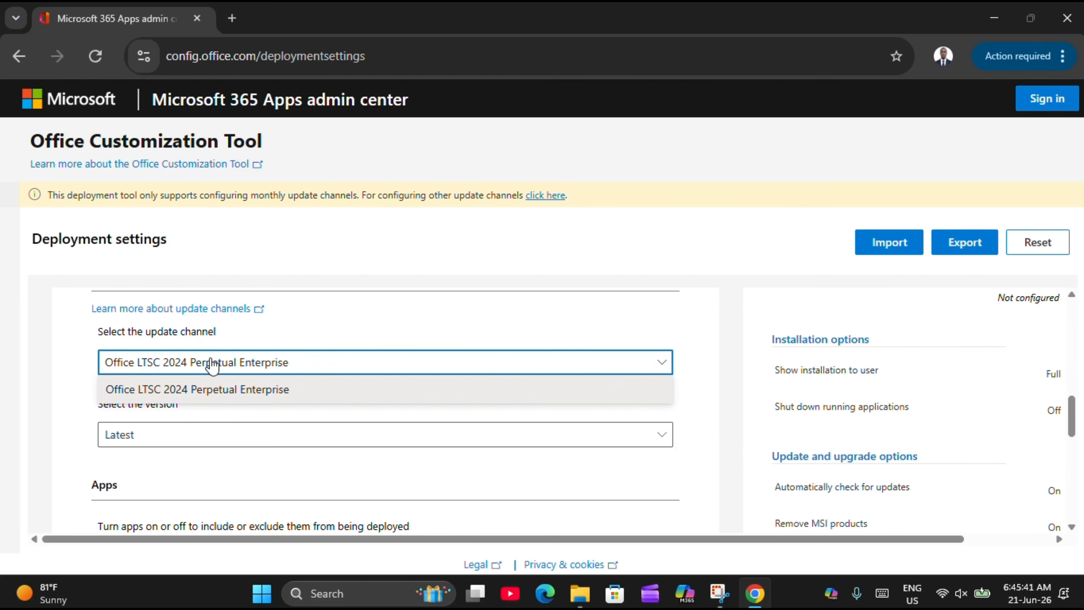
{"action": "left_click", "coordinate": [212, 368]}
{"action": "left_click", "coordinate": [195, 444]}
{"action": "left_click", "coordinate": [195, 444]}
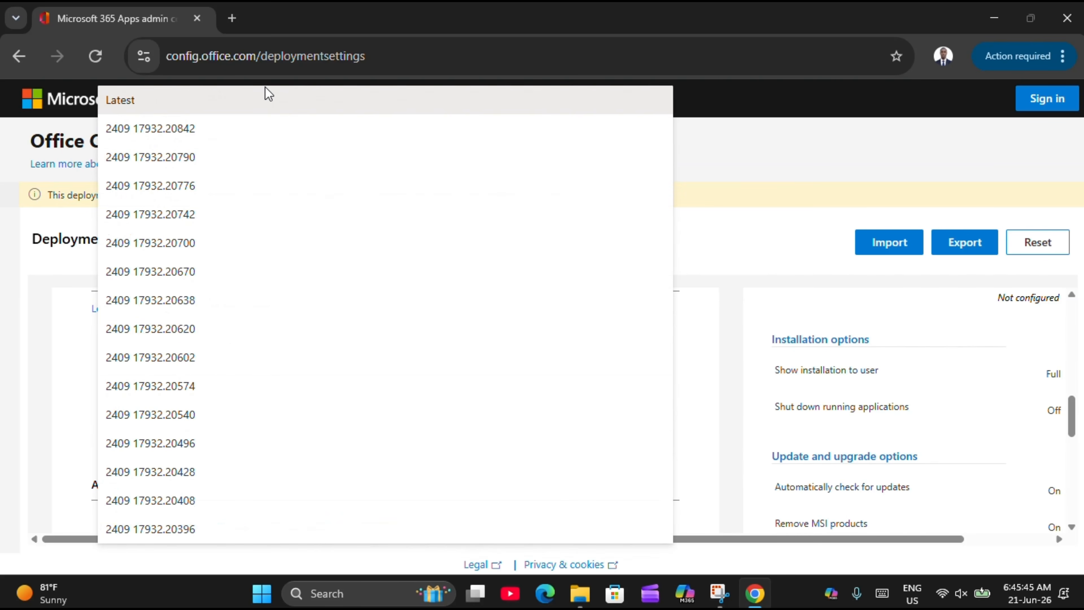
{"action": "left_click", "coordinate": [254, 107]}
Leave Skype for Business excluded from the deployed apps and continue to the language settings
{"action": "scroll", "coordinate": [222, 344], "scroll_direction": "down", "scroll_amount": 5}
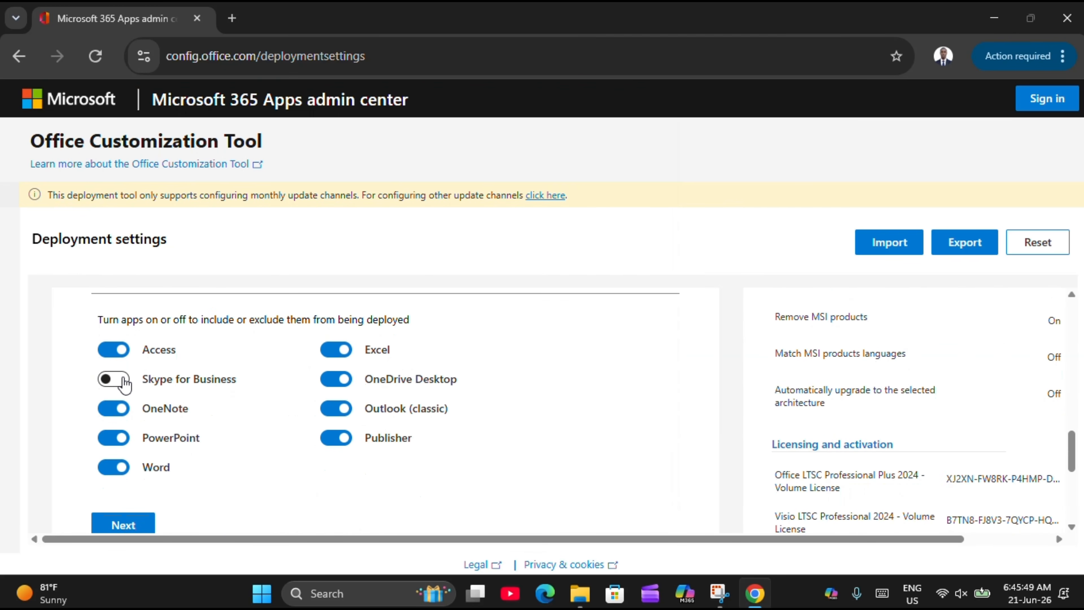
{"action": "left_click", "coordinate": [114, 379]}
{"action": "left_click", "coordinate": [125, 384]}
{"action": "scroll", "coordinate": [227, 455], "scroll_direction": "down", "scroll_amount": 1}
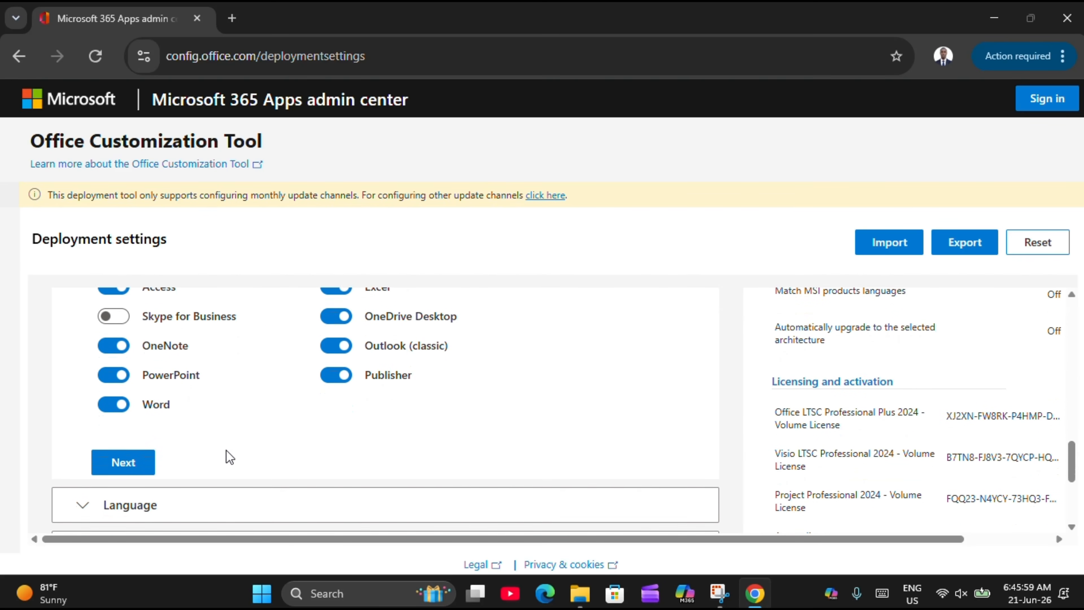
{"action": "left_click", "coordinate": [143, 461]}
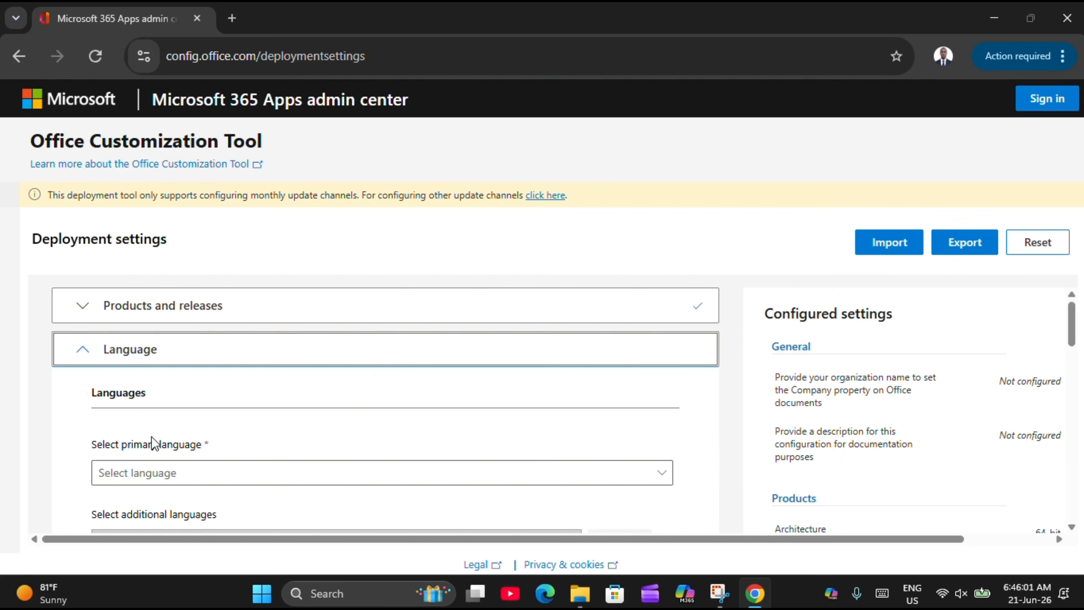
Set the primary language of the deployment to English (United States)
{"action": "left_click", "coordinate": [168, 470]}
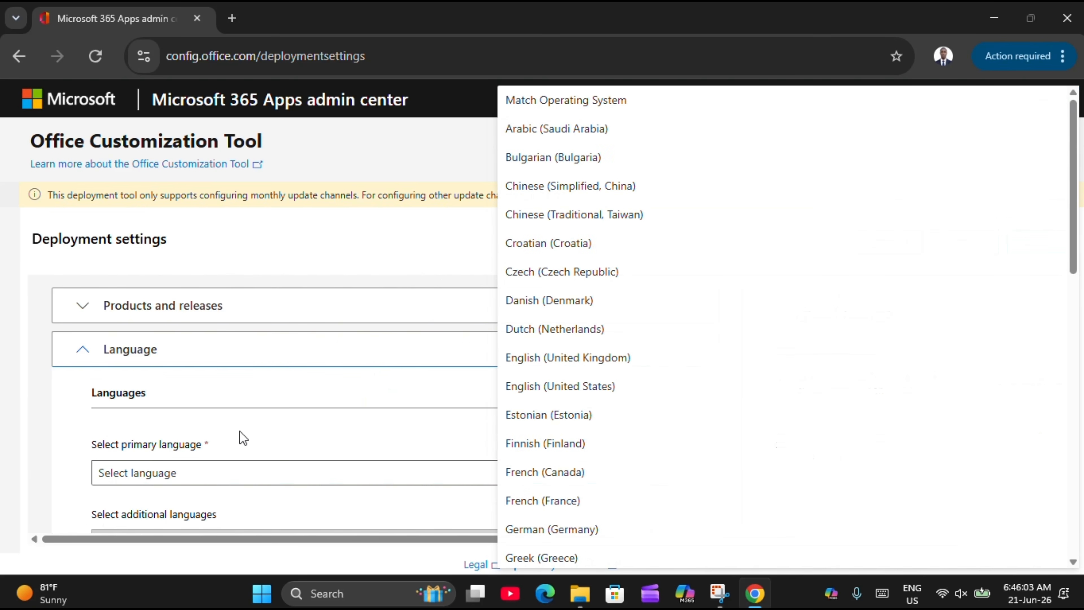
{"action": "left_click", "coordinate": [591, 387]}
{"action": "scroll", "coordinate": [591, 379], "scroll_direction": "down", "scroll_amount": 2}
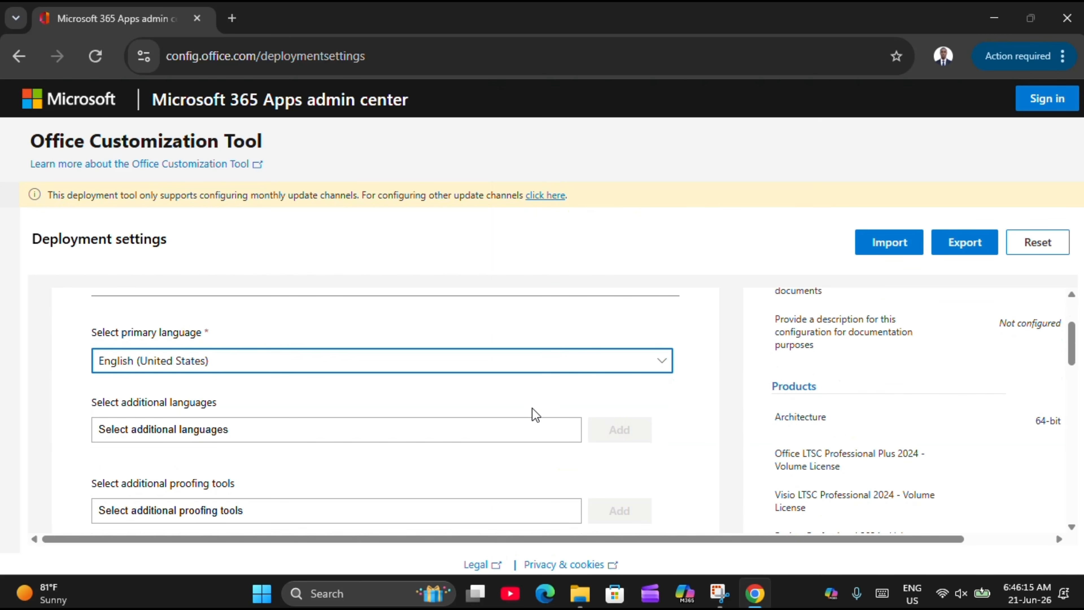
Continue past the language settings without additional languages and keep the Office Content Delivery Network (CDN) as the deployment source
{"action": "scroll", "coordinate": [517, 432], "scroll_direction": "down", "scroll_amount": 4}
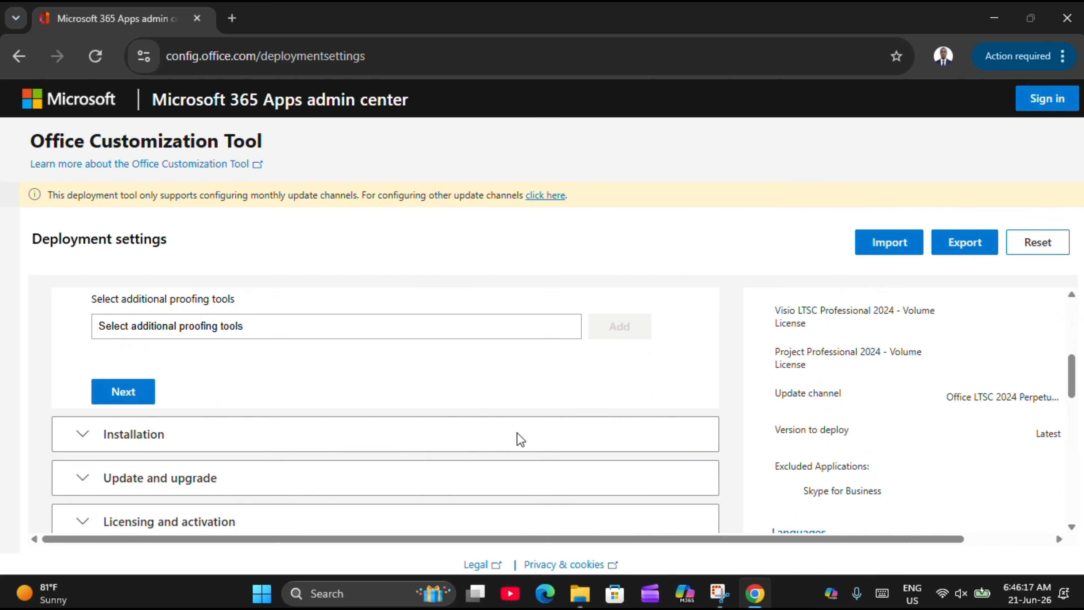
{"action": "left_click", "coordinate": [124, 391]}
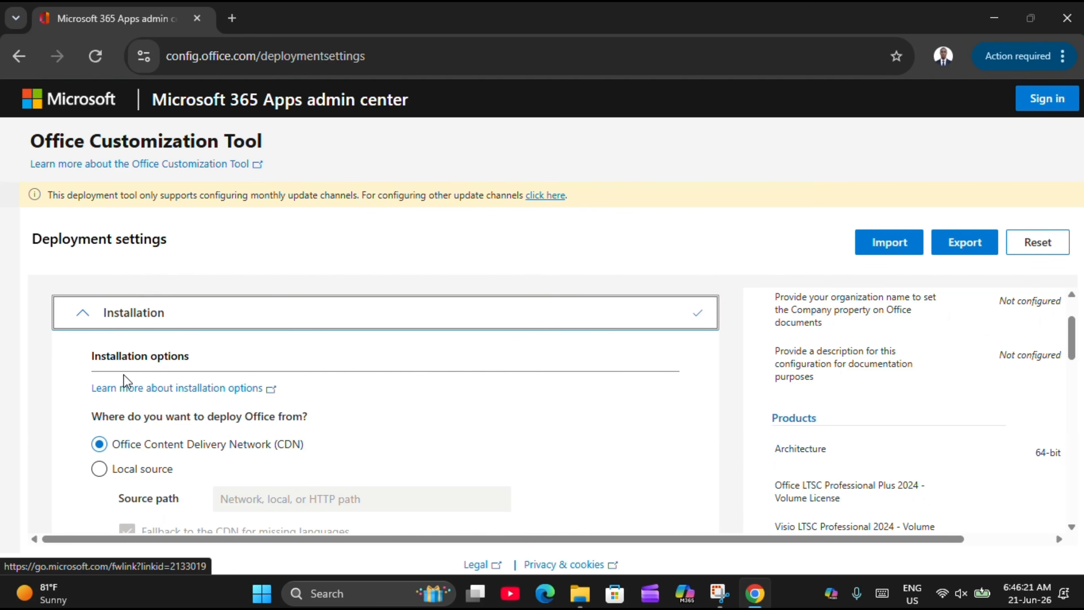
{"action": "scroll", "coordinate": [124, 470], "scroll_direction": "down", "scroll_amount": 1}
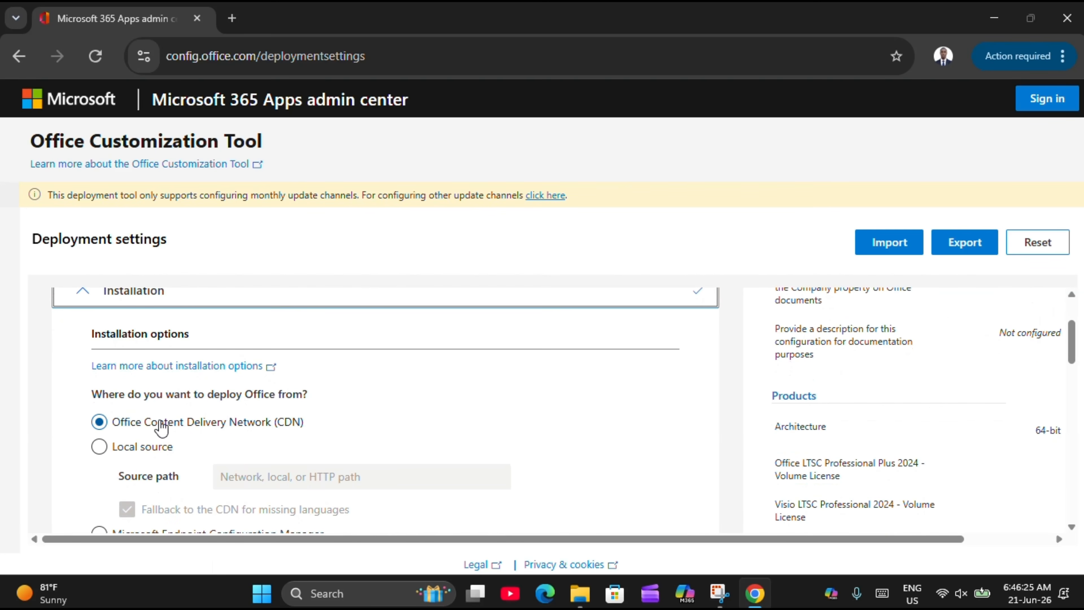
{"action": "left_click", "coordinate": [128, 449]}
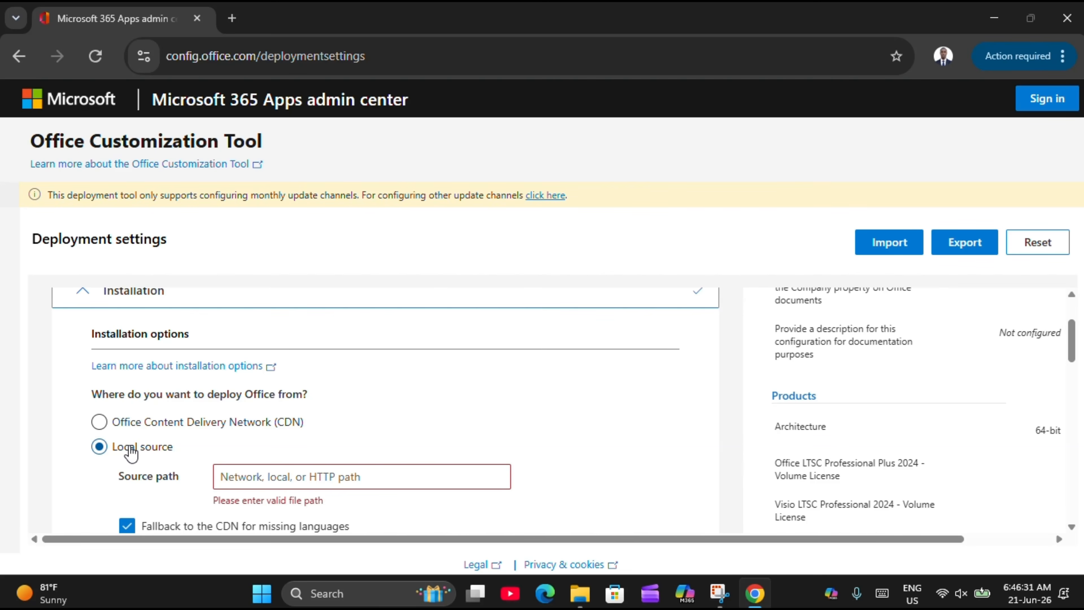
{"action": "left_click", "coordinate": [112, 424]}
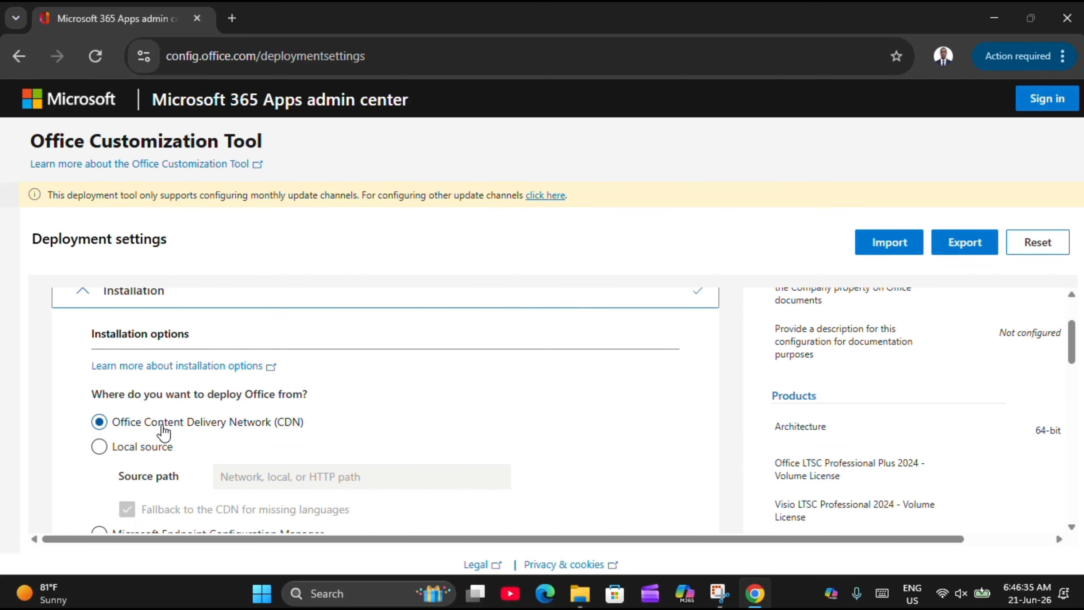
{"action": "left_click", "coordinate": [150, 456]}
Leave Shut down running applications off in the installation options and continue to the update and upgrade settings
{"action": "scroll", "coordinate": [149, 456], "scroll_direction": "down", "scroll_amount": 3}
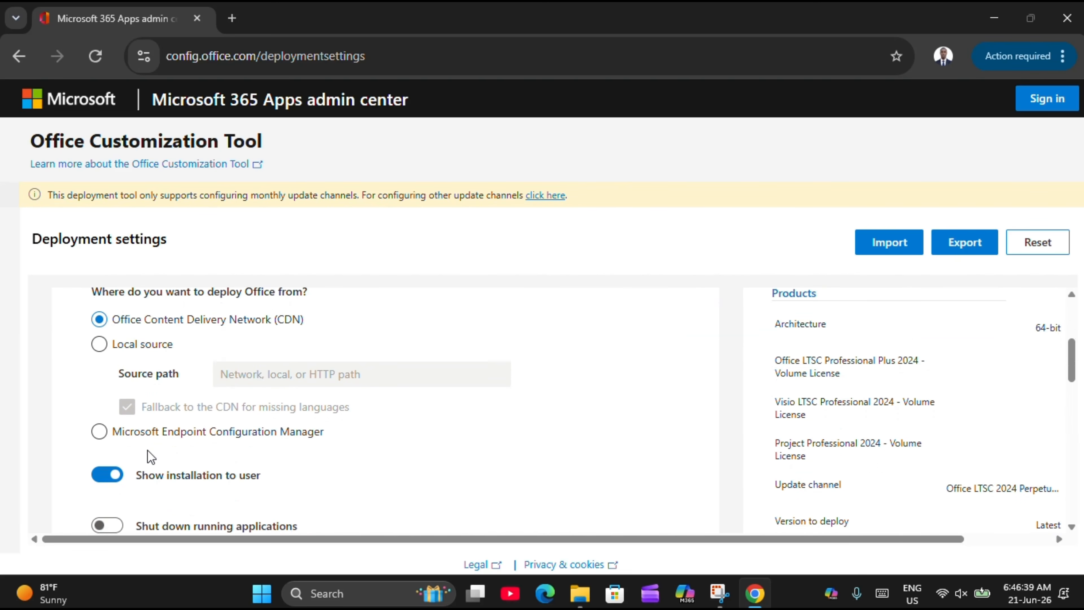
{"action": "scroll", "coordinate": [148, 450], "scroll_direction": "down", "scroll_amount": 2}
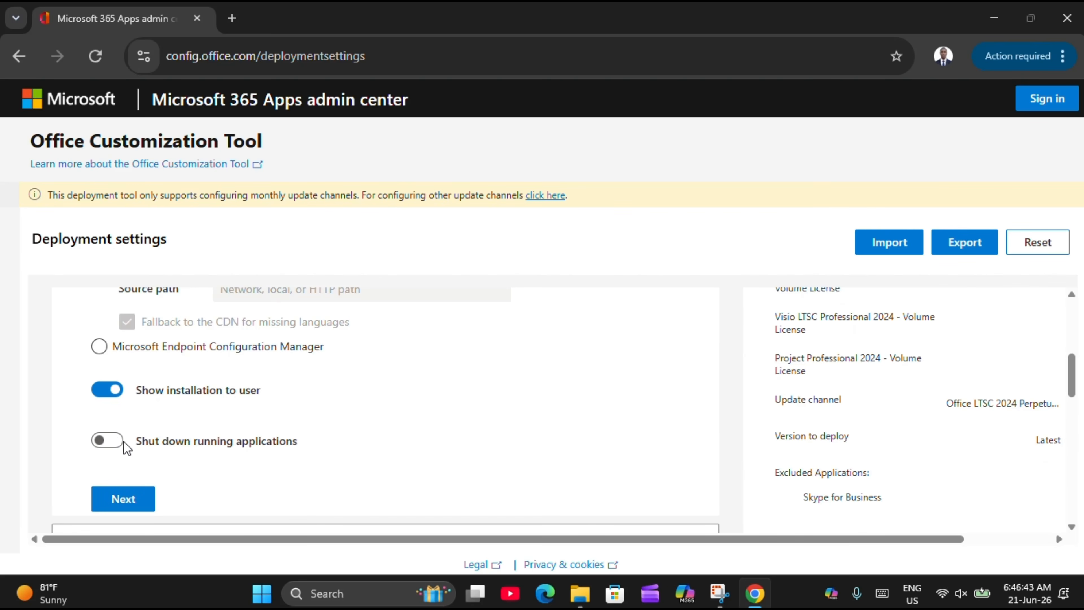
{"action": "left_click", "coordinate": [122, 448]}
{"action": "left_click", "coordinate": [121, 447]}
{"action": "left_click", "coordinate": [122, 496]}
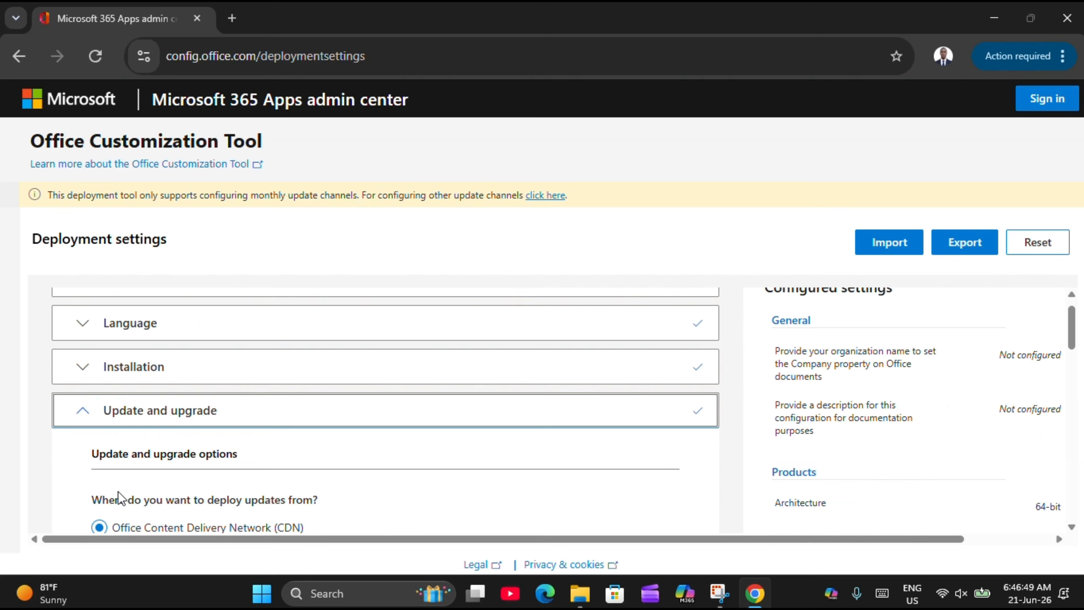
Turn on automatic upgrade to the selected architecture and continue to the licensing and activation settings
{"action": "scroll", "coordinate": [119, 495], "scroll_direction": "down", "scroll_amount": 8}
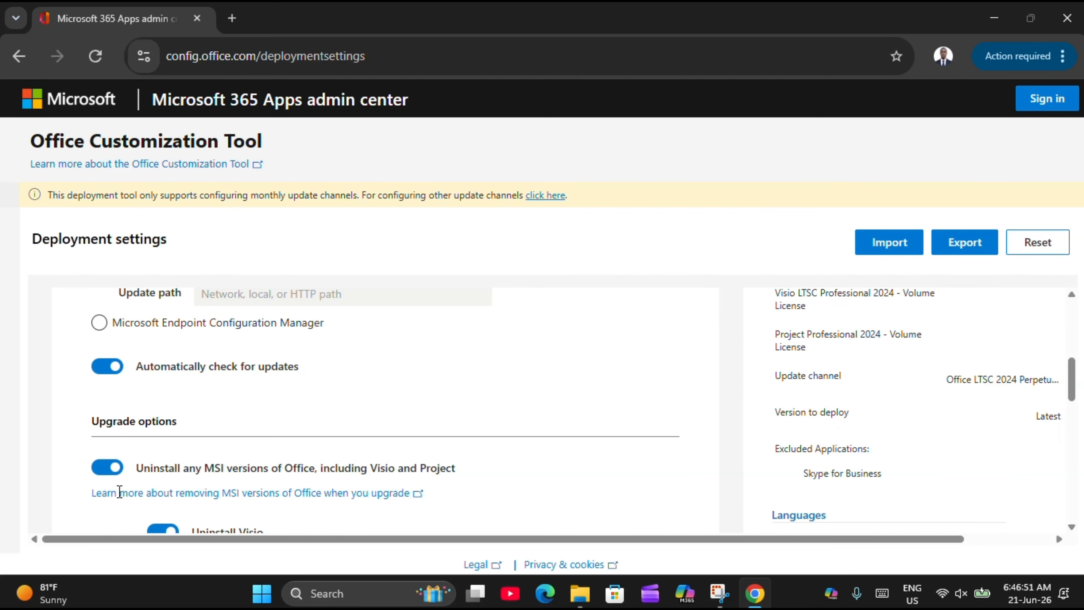
{"action": "scroll", "coordinate": [120, 491], "scroll_direction": "down", "scroll_amount": 5}
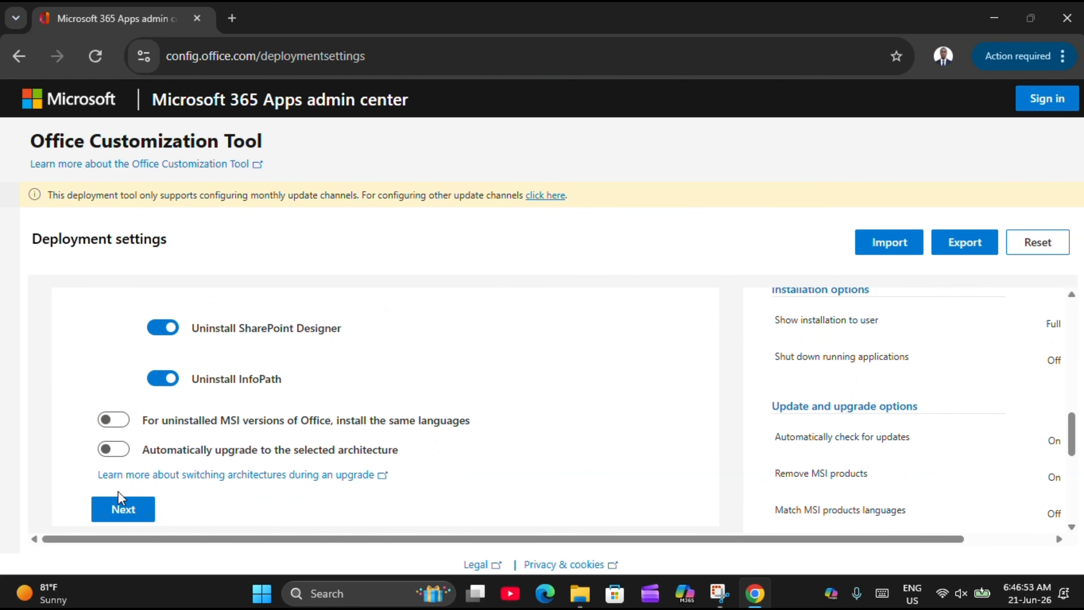
{"action": "left_click", "coordinate": [116, 448]}
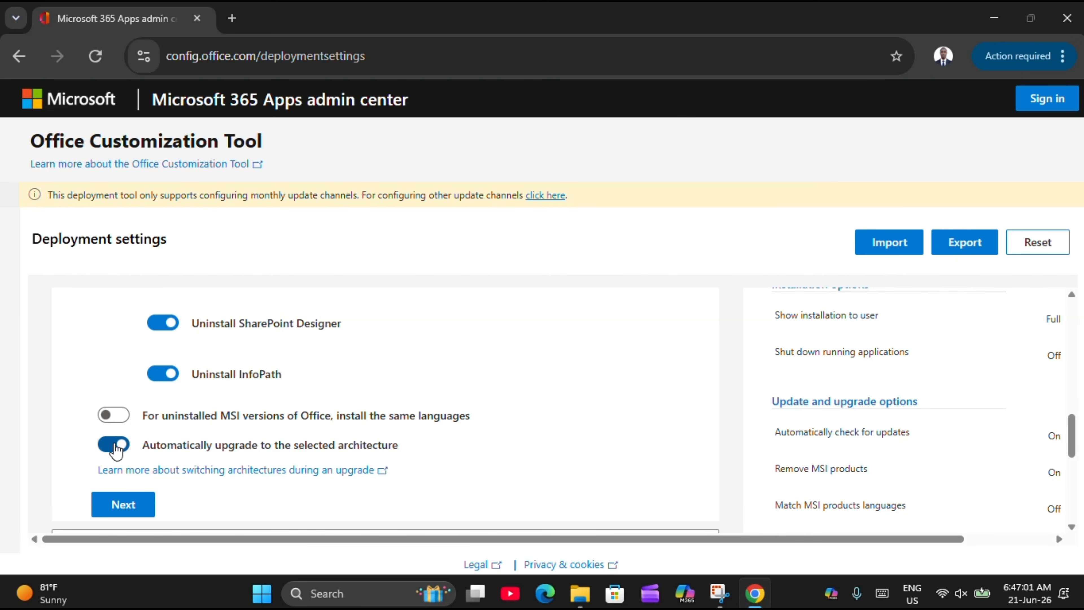
{"action": "scroll", "coordinate": [114, 448], "scroll_direction": "down", "scroll_amount": 1}
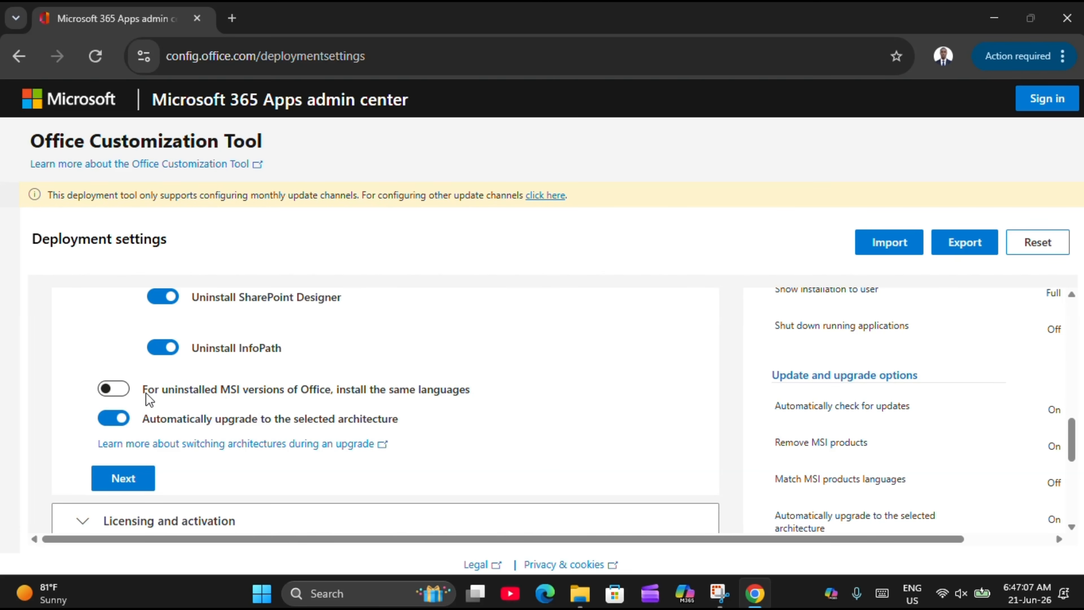
{"action": "scroll", "coordinate": [126, 462], "scroll_direction": "down", "scroll_amount": 1}
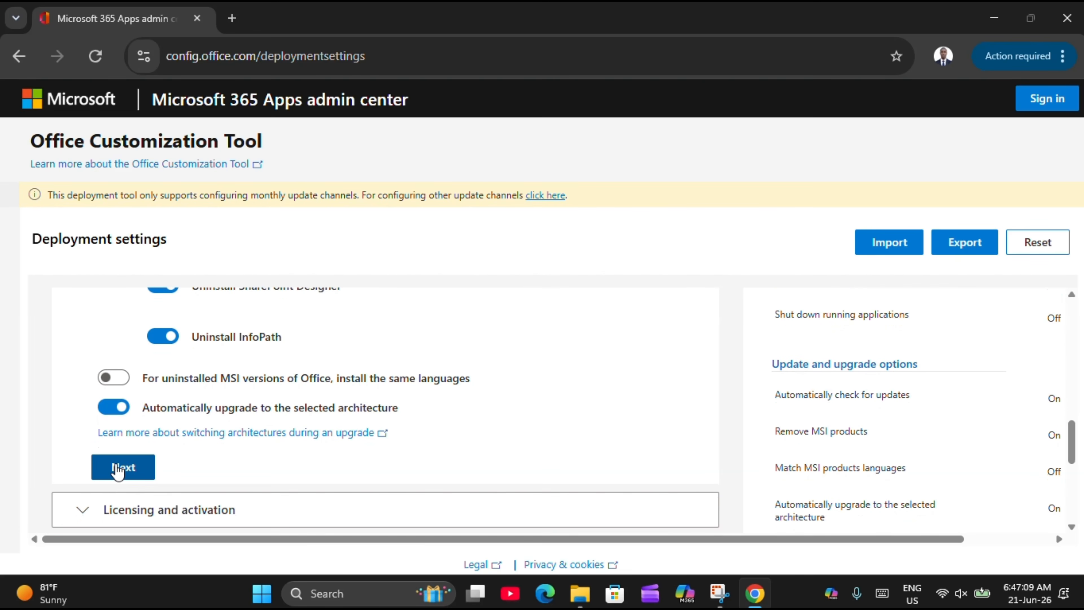
{"action": "left_click", "coordinate": [123, 467]}
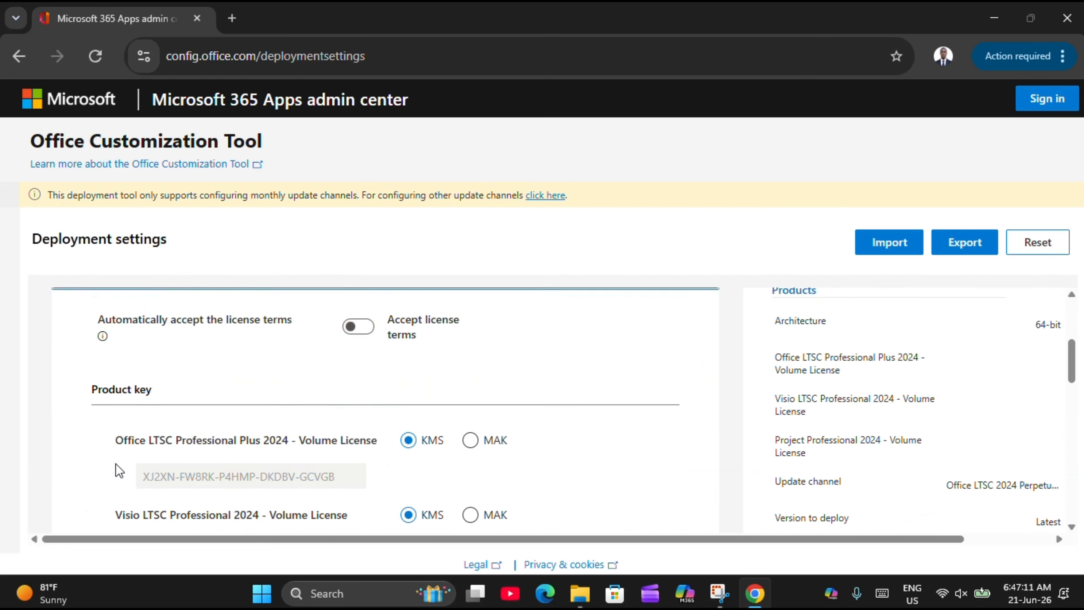
Enable automatic acceptance of the license terms for the deployment
{"action": "scroll", "coordinate": [126, 469], "scroll_direction": "up", "scroll_amount": 1}
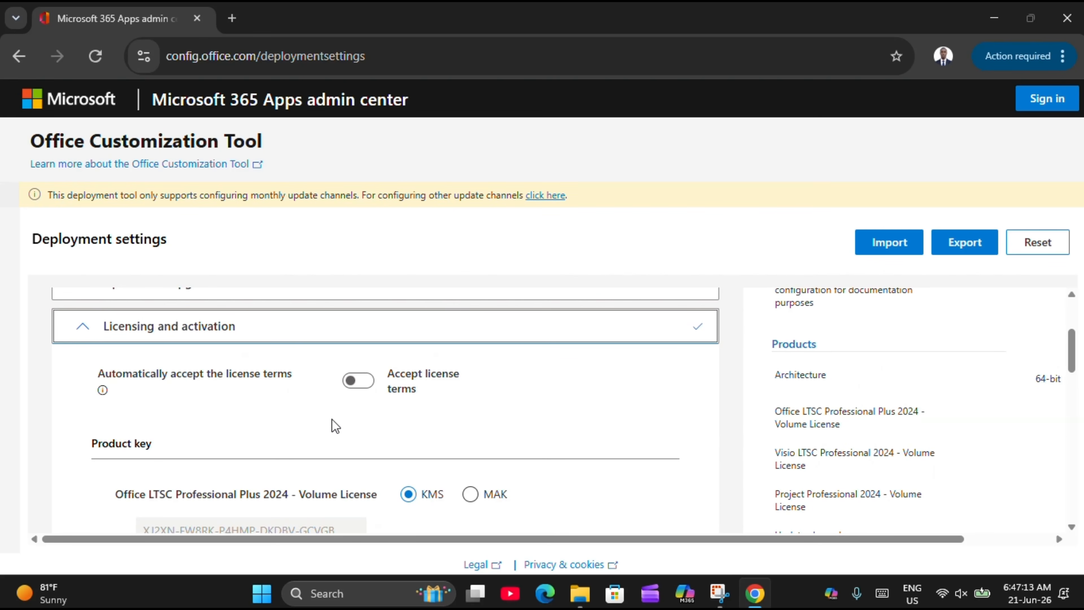
{"action": "left_click", "coordinate": [357, 382]}
{"action": "scroll", "coordinate": [358, 387], "scroll_direction": "down", "scroll_amount": 2}
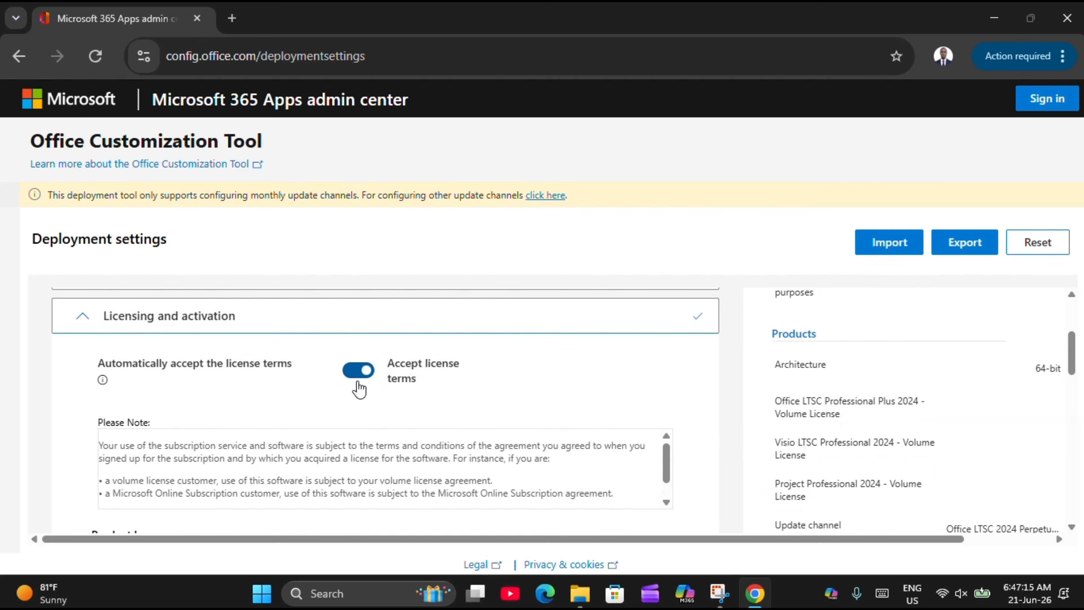
Keep KMS licensing for Project Professional 2024 and user based activation, and continue to the General settings
{"action": "scroll", "coordinate": [359, 386], "scroll_direction": "down", "scroll_amount": 5}
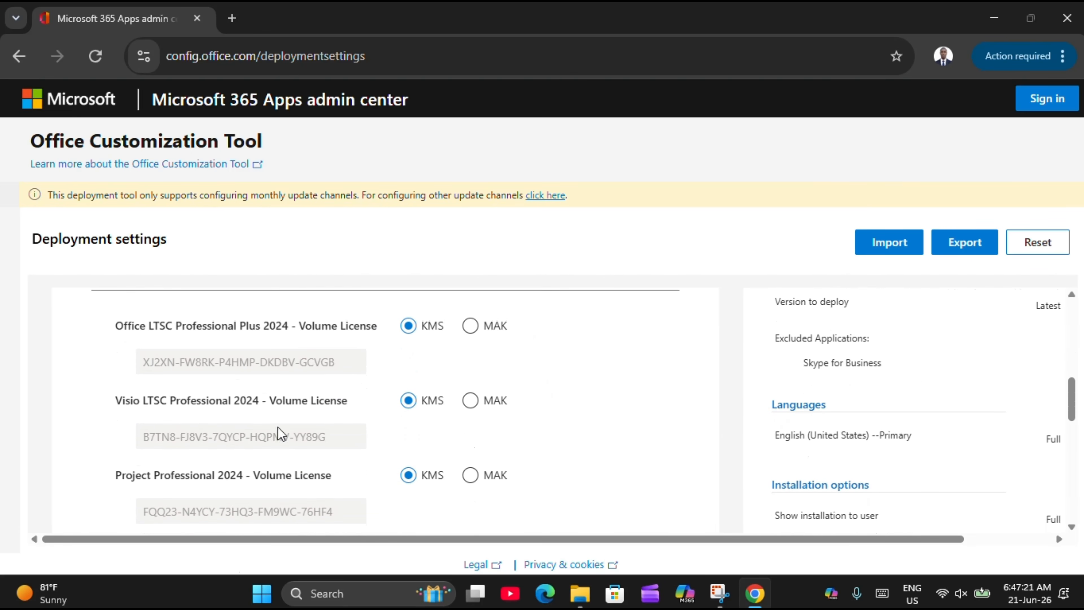
{"action": "scroll", "coordinate": [275, 518], "scroll_direction": "down", "scroll_amount": 3}
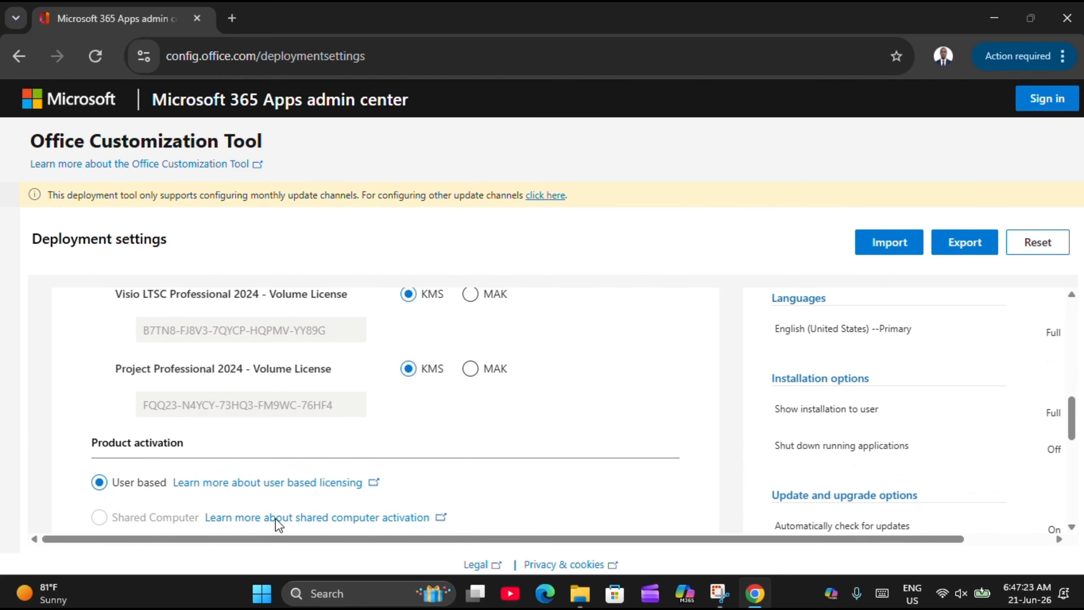
{"action": "scroll", "coordinate": [278, 523], "scroll_direction": "up", "scroll_amount": 1}
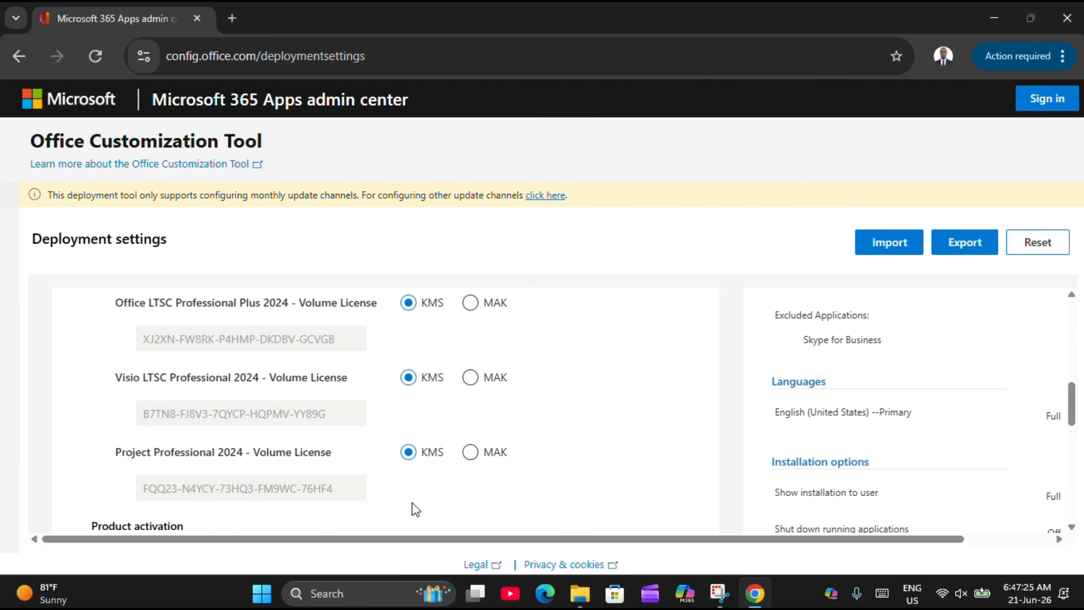
{"action": "left_click", "coordinate": [471, 452]}
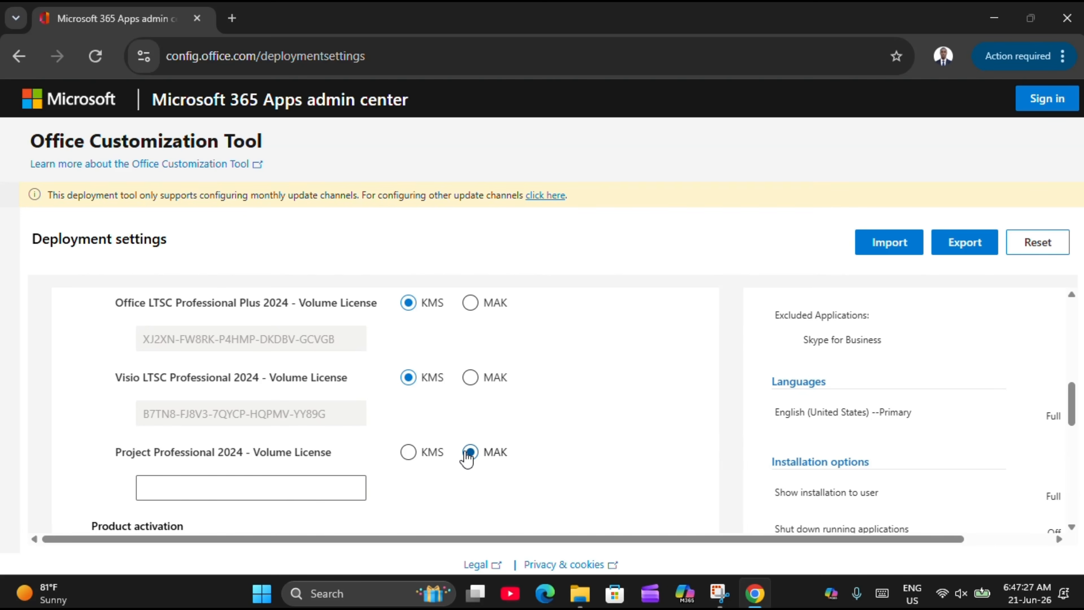
{"action": "left_click", "coordinate": [425, 454]}
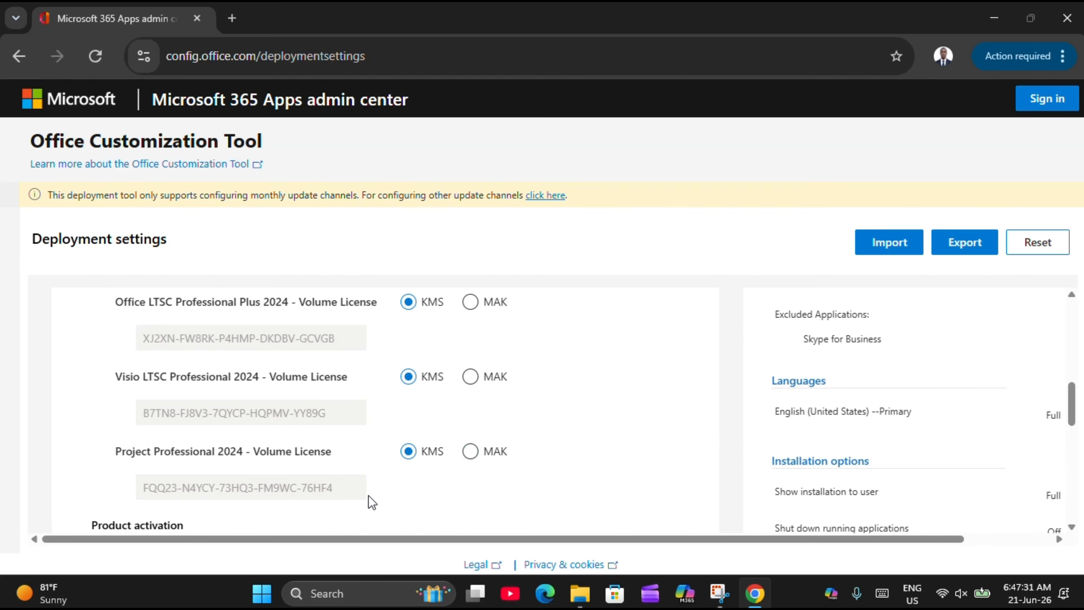
{"action": "scroll", "coordinate": [369, 497], "scroll_direction": "down", "scroll_amount": 3}
{"action": "scroll", "coordinate": [369, 495], "scroll_direction": "down", "scroll_amount": 4}
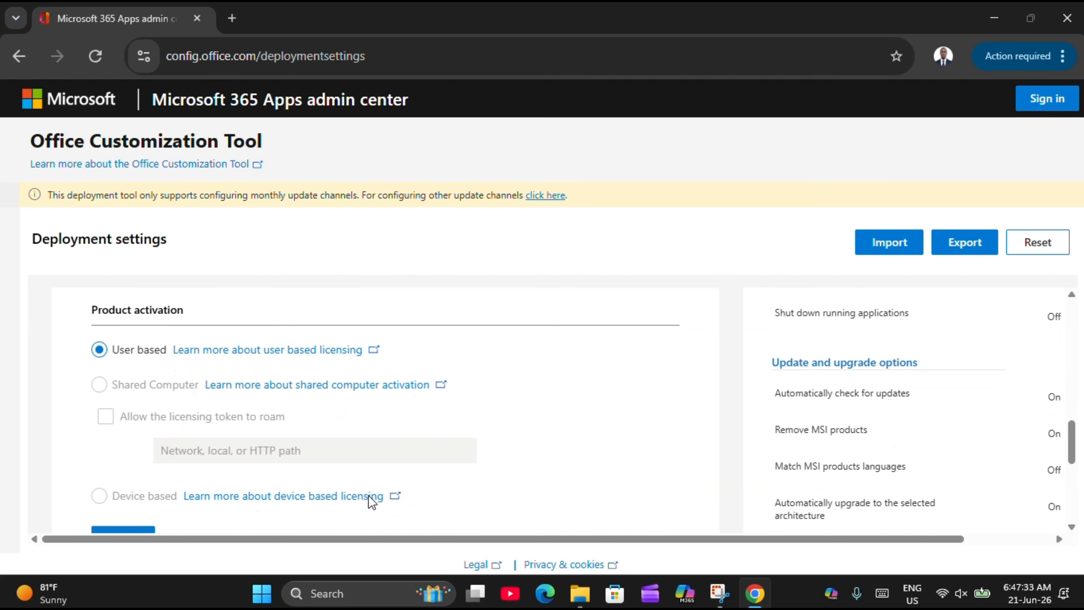
{"action": "scroll", "coordinate": [370, 499], "scroll_direction": "up", "scroll_amount": 2}
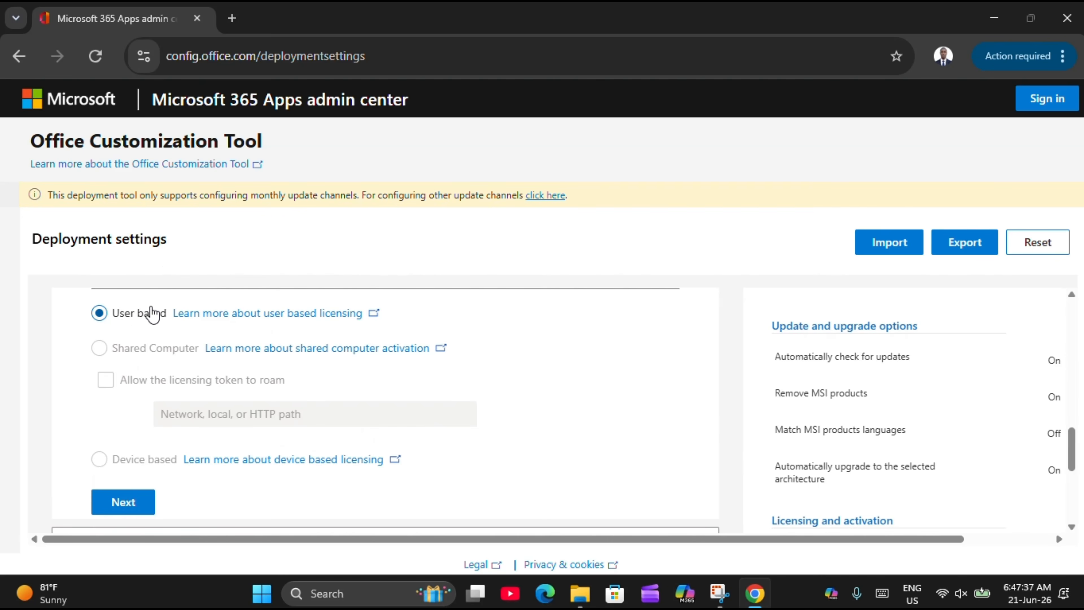
{"action": "left_click", "coordinate": [134, 508]}
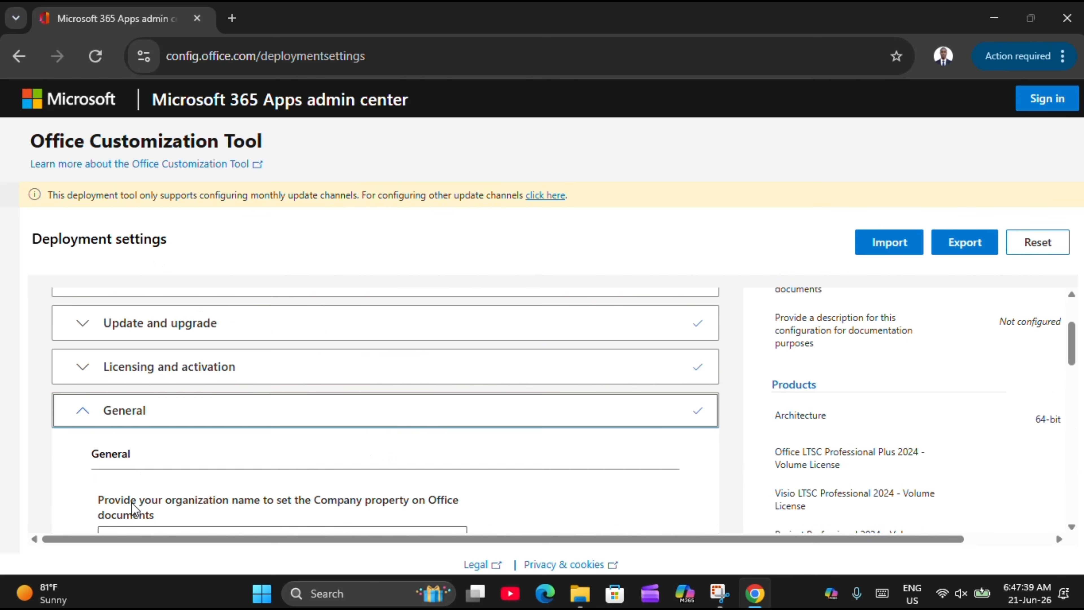
Set the organization name to MilesTech, leave the description empty, and continue to the application preferences
{"action": "left_click", "coordinate": [172, 337]}
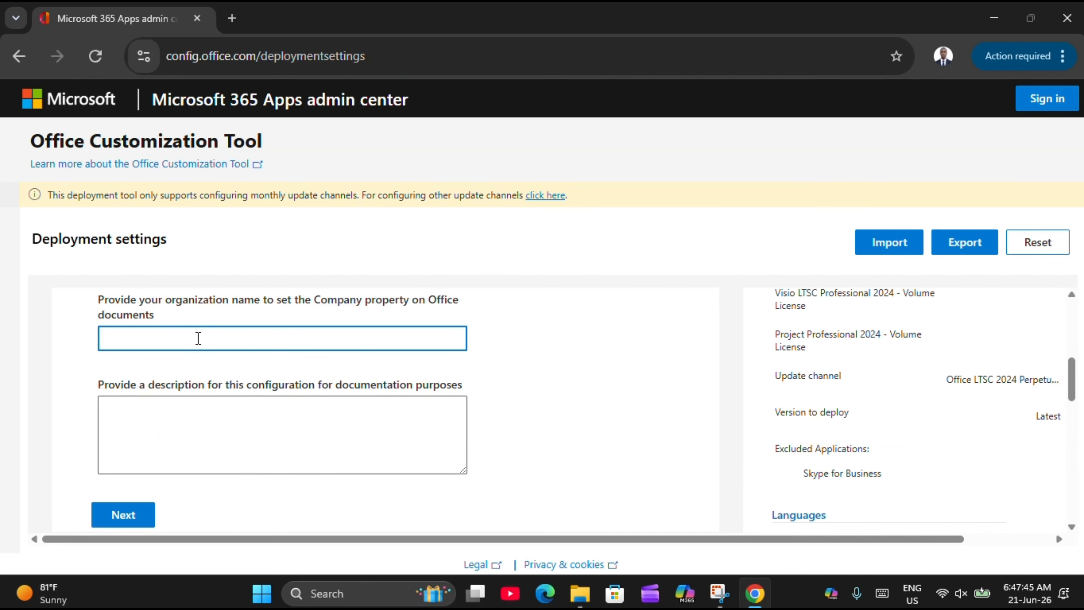
{"action": "type", "text": "MilesTEch"}
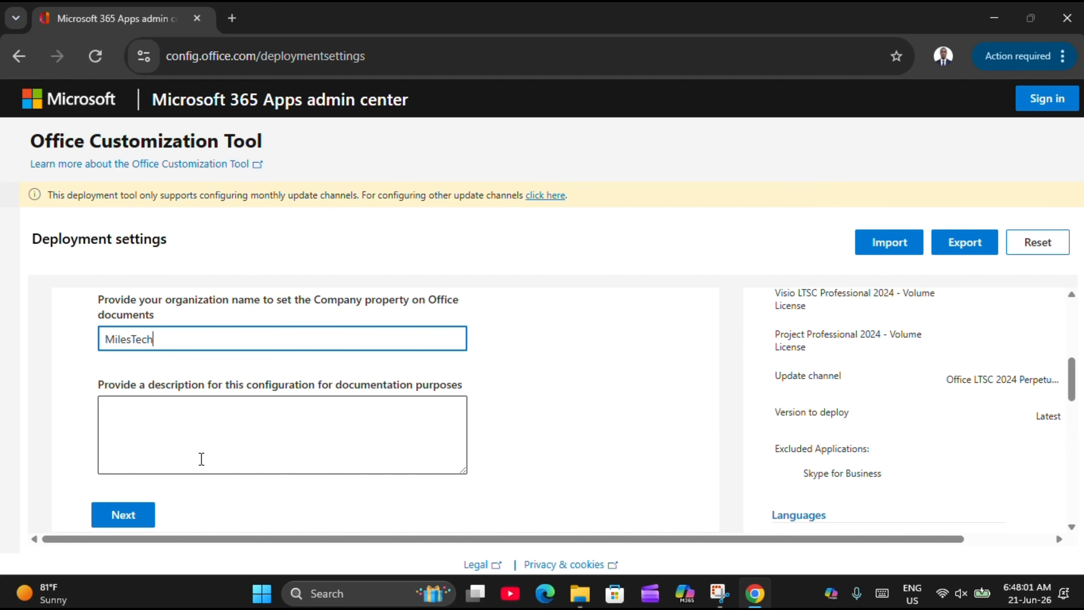
{"action": "left_click", "coordinate": [126, 514]}
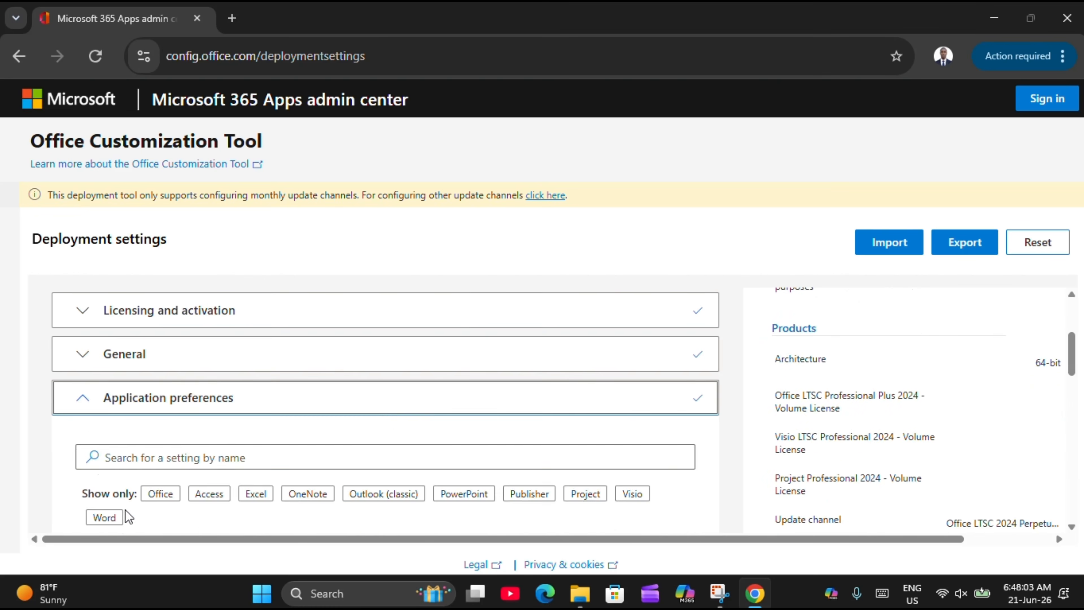
Finish the deployment settings without changing any application preferences
{"action": "scroll", "coordinate": [126, 510], "scroll_direction": "down", "scroll_amount": 5}
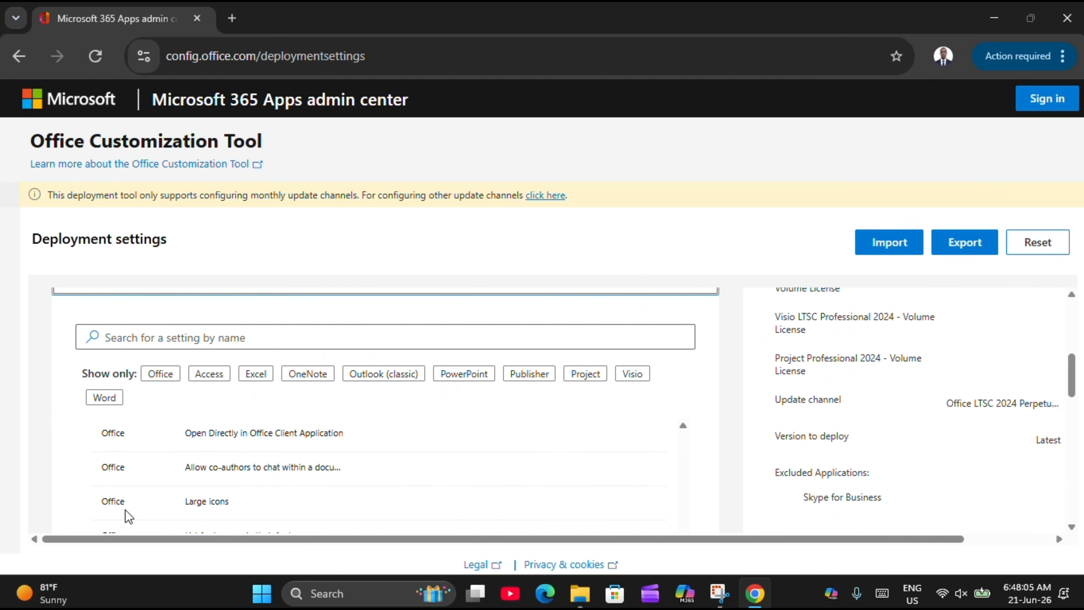
{"action": "scroll", "coordinate": [126, 509], "scroll_direction": "down", "scroll_amount": 15}
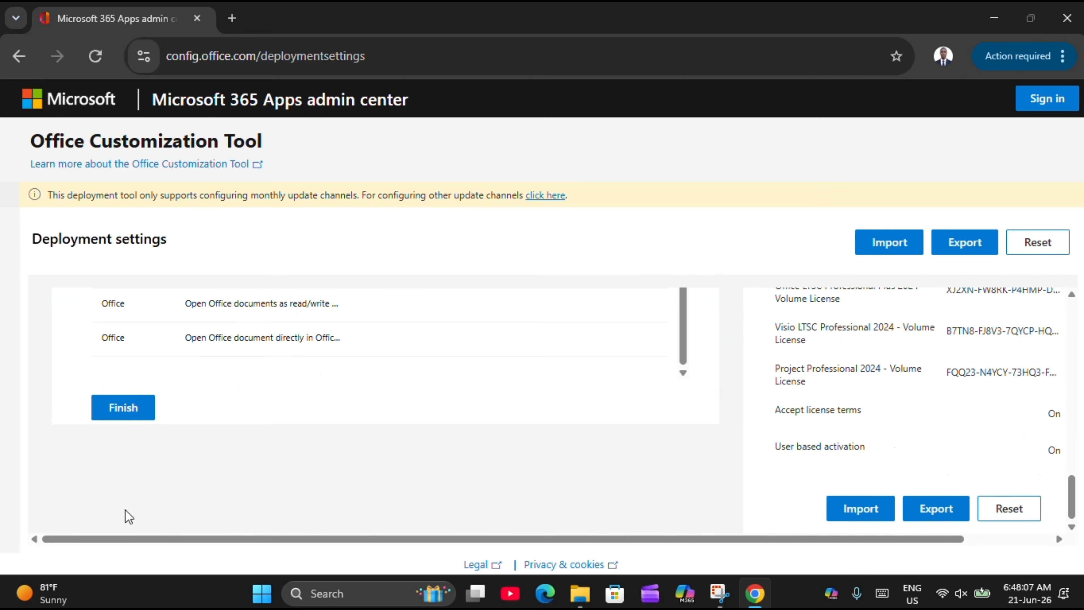
{"action": "left_click", "coordinate": [132, 409]}
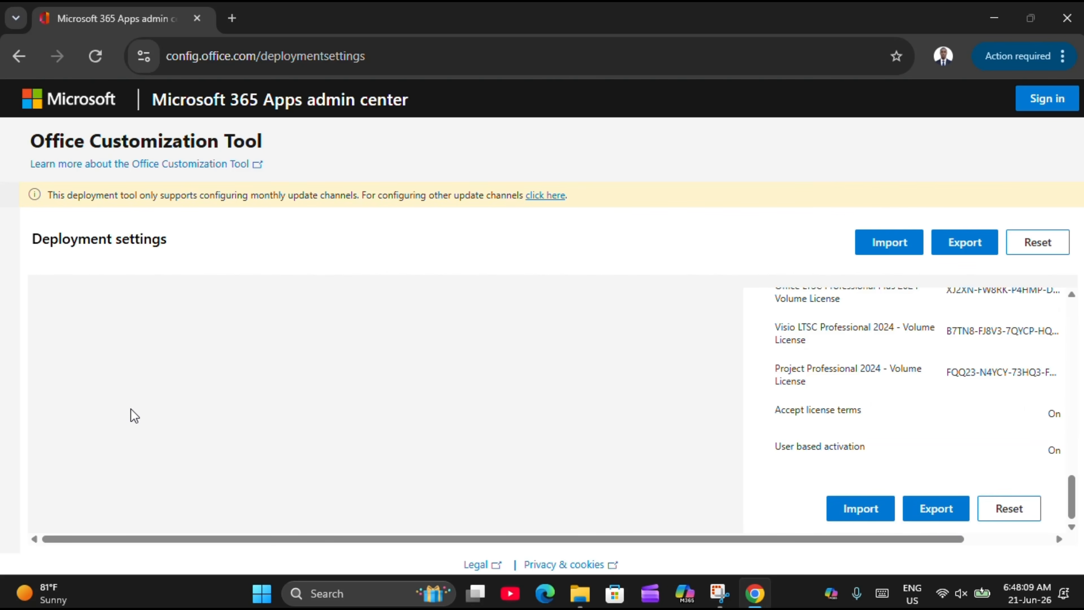
Review the installation, update and licensing settings in the deployment configuration summary
{"action": "scroll", "coordinate": [698, 437], "scroll_direction": "up", "scroll_amount": 3}
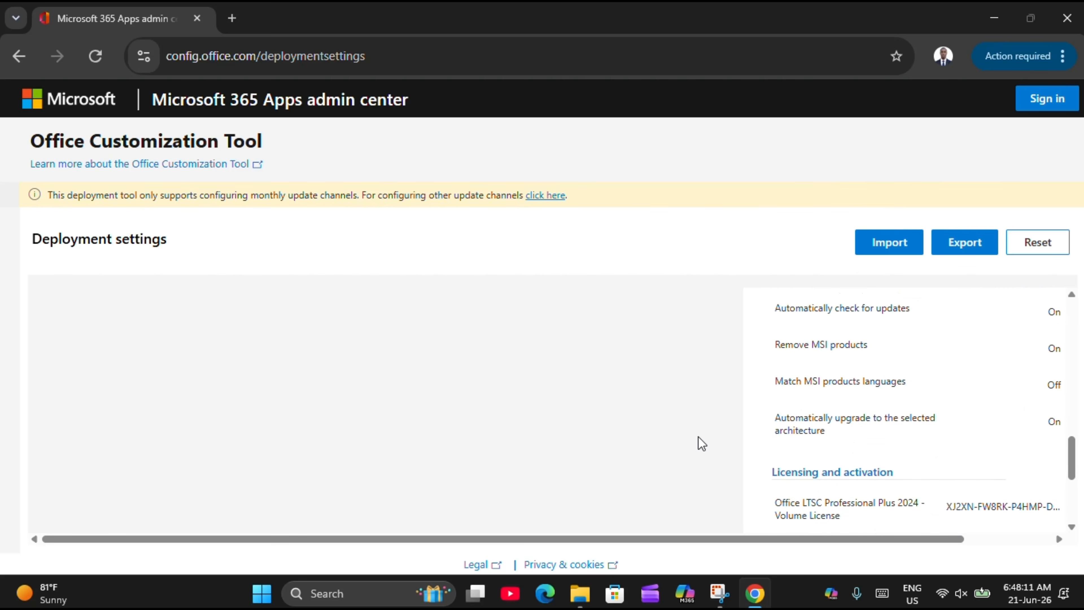
{"action": "scroll", "coordinate": [701, 444], "scroll_direction": "up", "scroll_amount": 4}
{"action": "scroll", "coordinate": [701, 444], "scroll_direction": "down", "scroll_amount": 10}
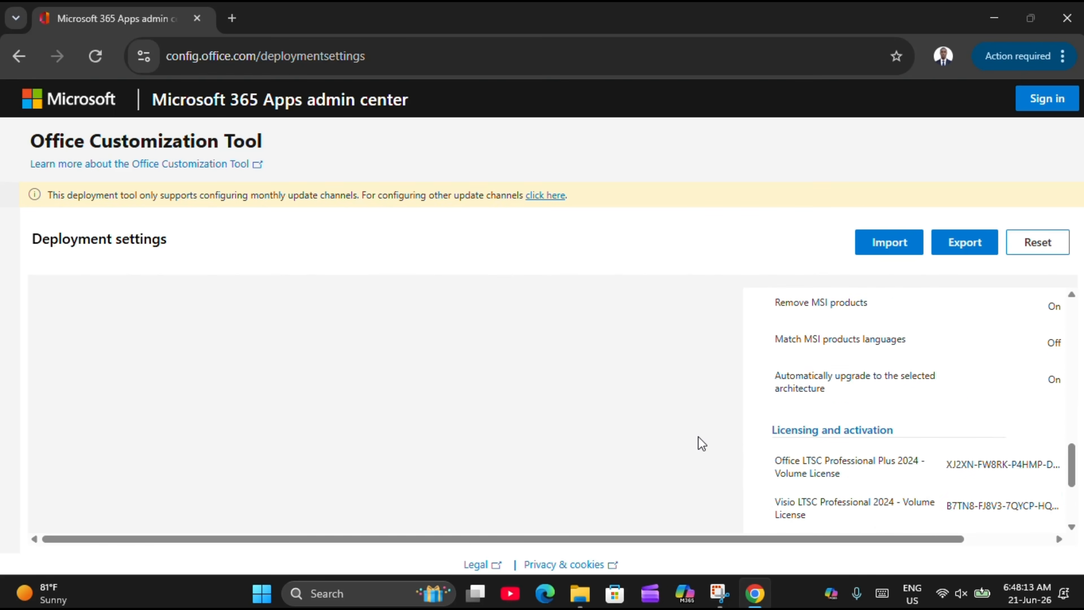
{"action": "scroll", "coordinate": [701, 444], "scroll_direction": "up", "scroll_amount": 1}
{"action": "scroll", "coordinate": [702, 444], "scroll_direction": "down", "scroll_amount": 1}
{"action": "scroll", "coordinate": [701, 444], "scroll_direction": "up", "scroll_amount": 6}
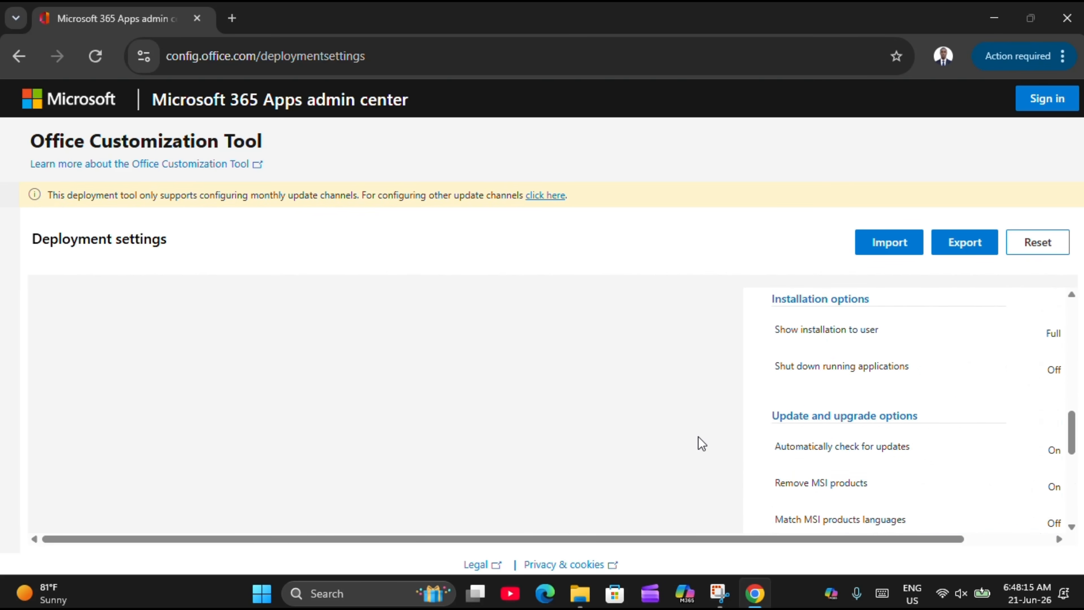
{"action": "scroll", "coordinate": [701, 444], "scroll_direction": "down", "scroll_amount": 7}
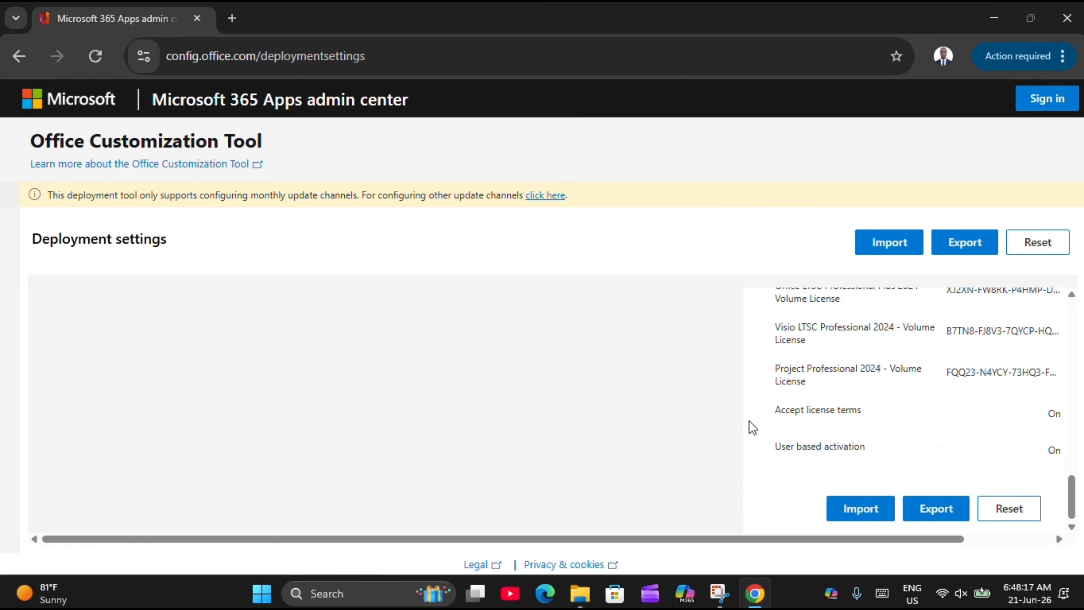
Start exporting the configuration with Office Open XML formats as the default file format
{"action": "left_click", "coordinate": [945, 515]}
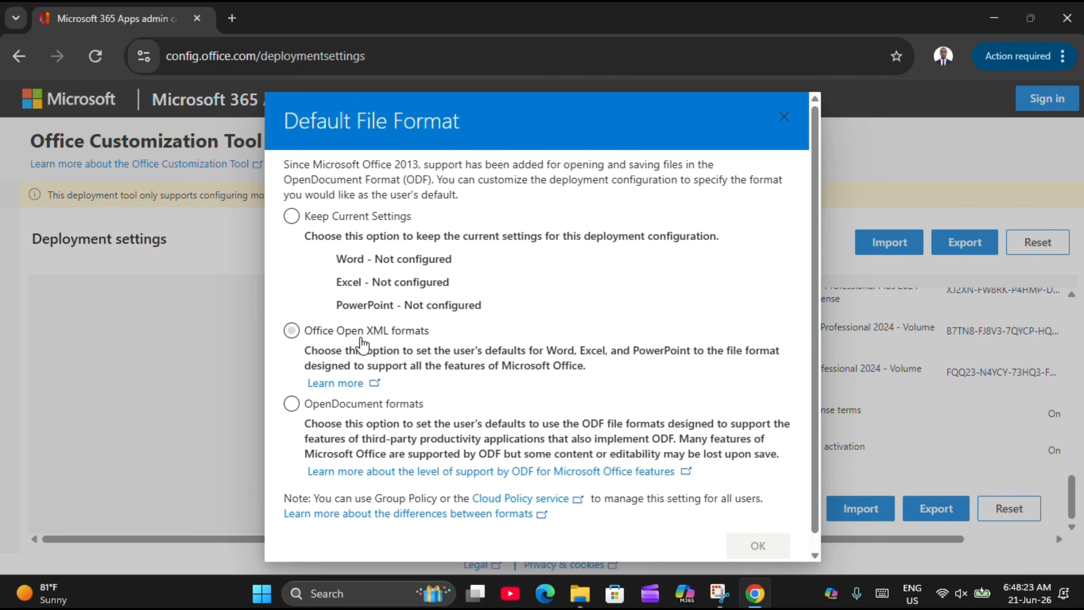
{"action": "left_click", "coordinate": [293, 332]}
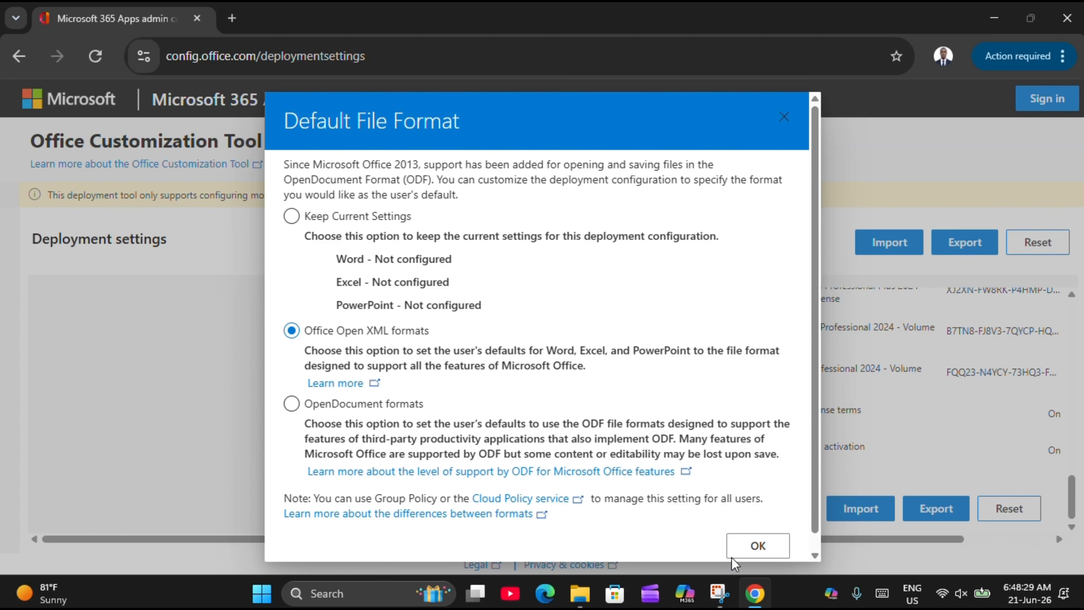
{"action": "left_click", "coordinate": [747, 563]}
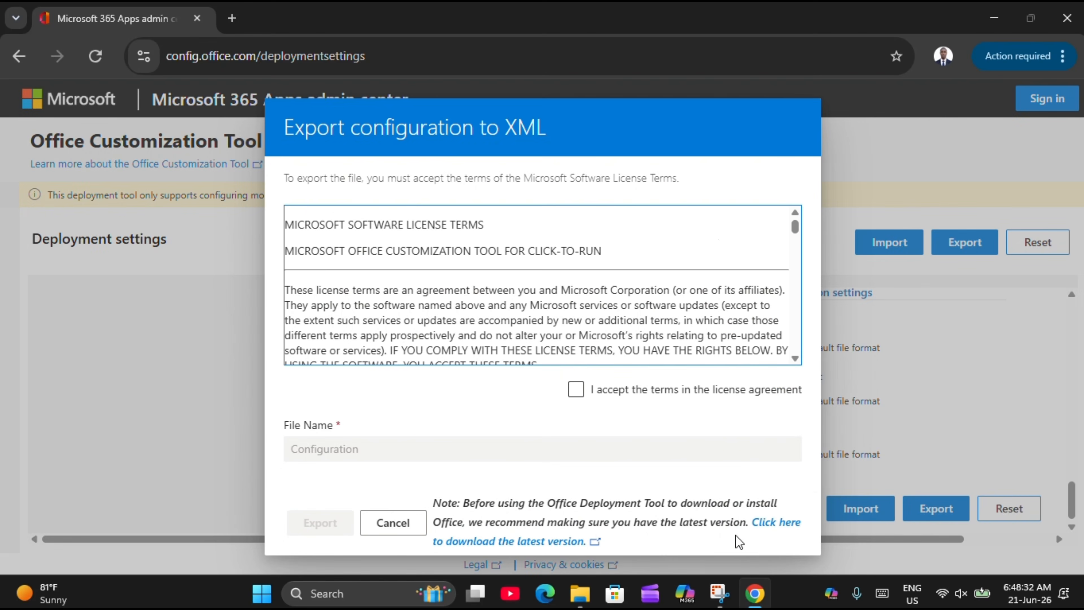
Accept the license agreement terms and export the XML file under the name Configuration
{"action": "left_click", "coordinate": [628, 395]}
{"action": "left_click", "coordinate": [577, 390]}
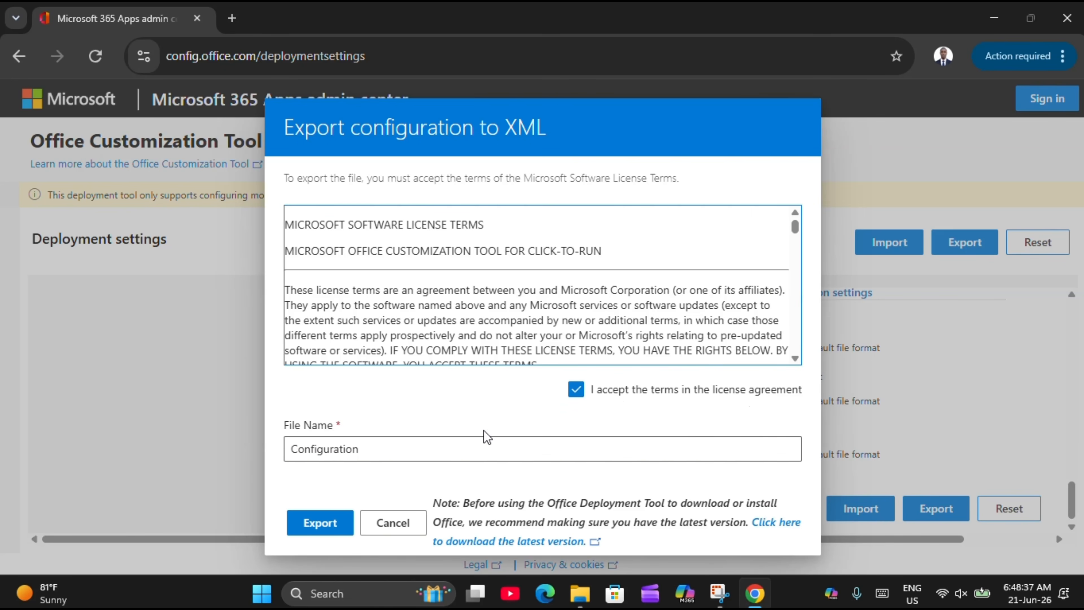
{"action": "left_click", "coordinate": [427, 456]}
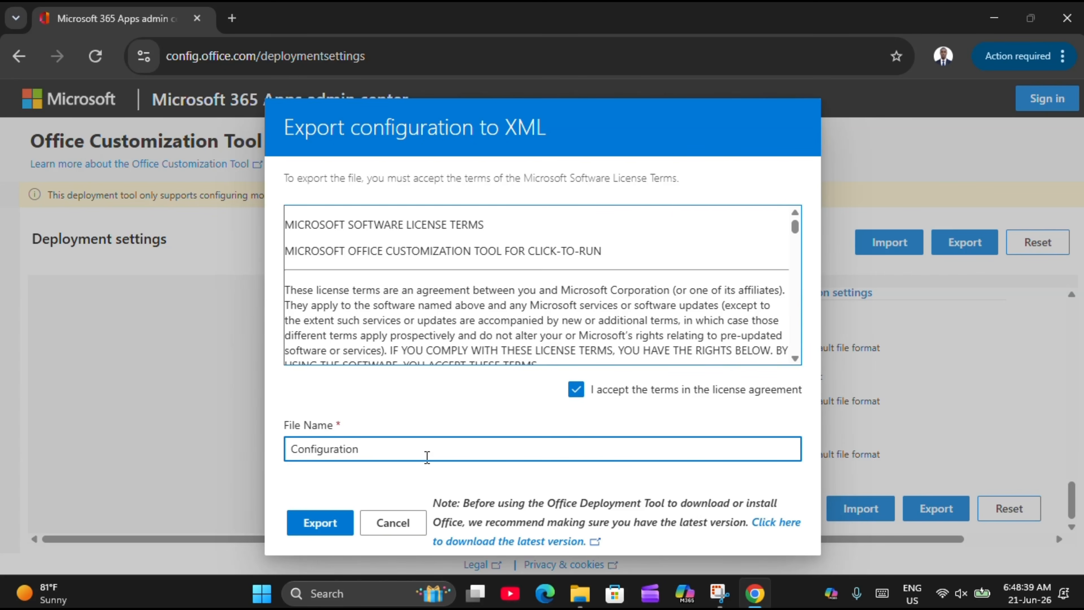
{"action": "left_click", "coordinate": [321, 530]}
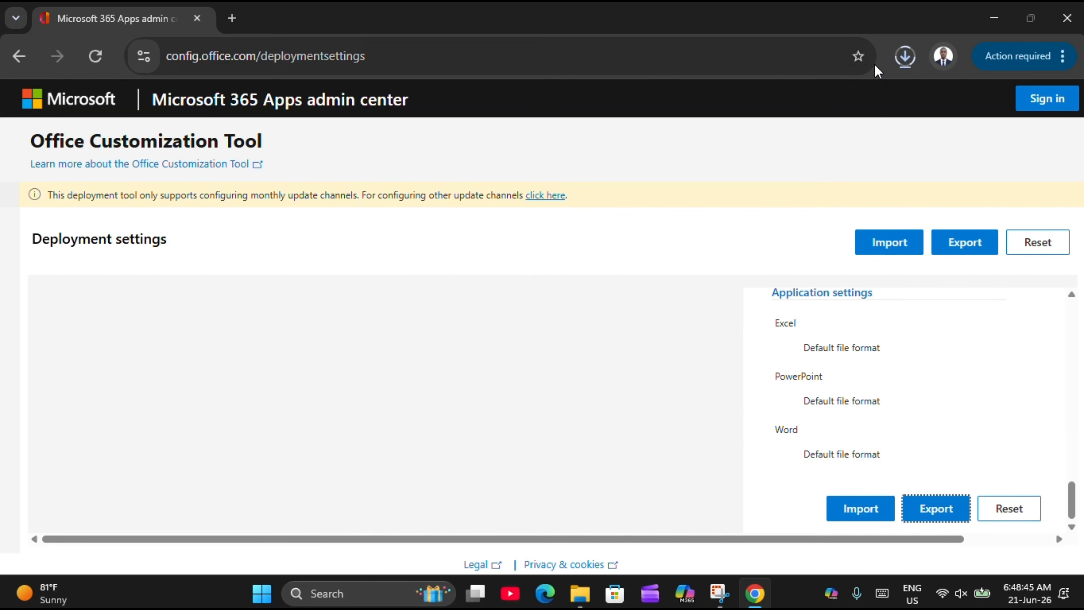
Copy the exported Configuration (1) file from its download folder, and close the folder and browser windows
{"action": "left_click", "coordinate": [896, 61]}
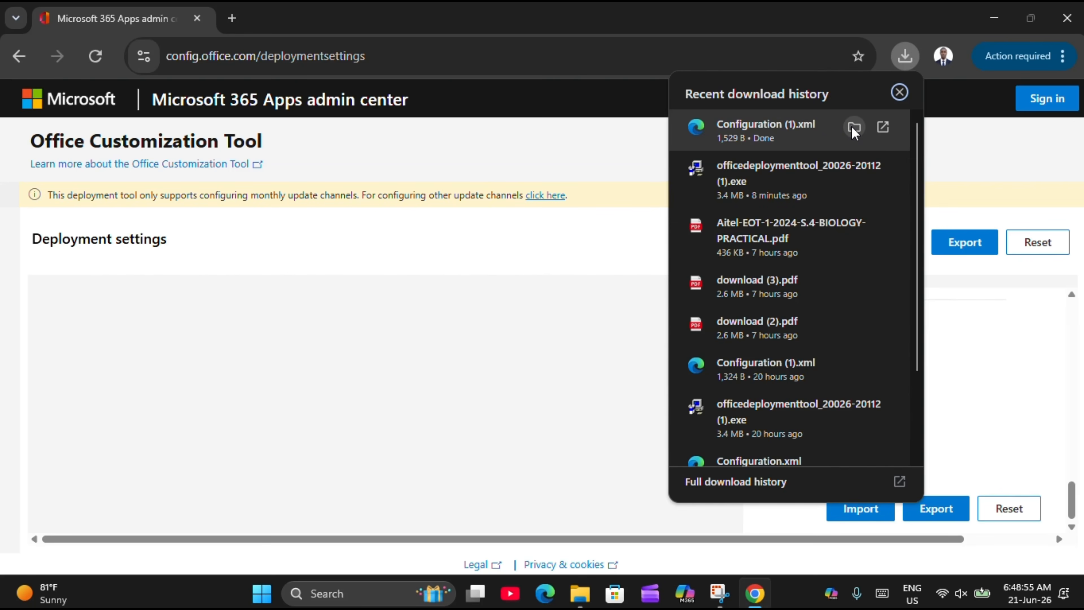
{"action": "left_click", "coordinate": [854, 128]}
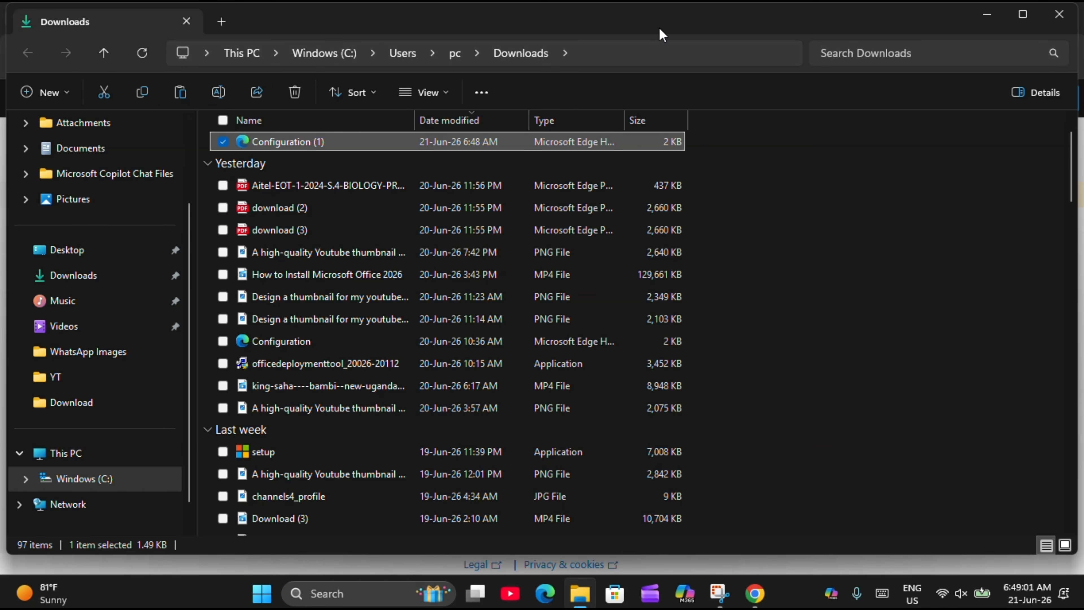
{"action": "left_click", "coordinate": [1052, 17]}
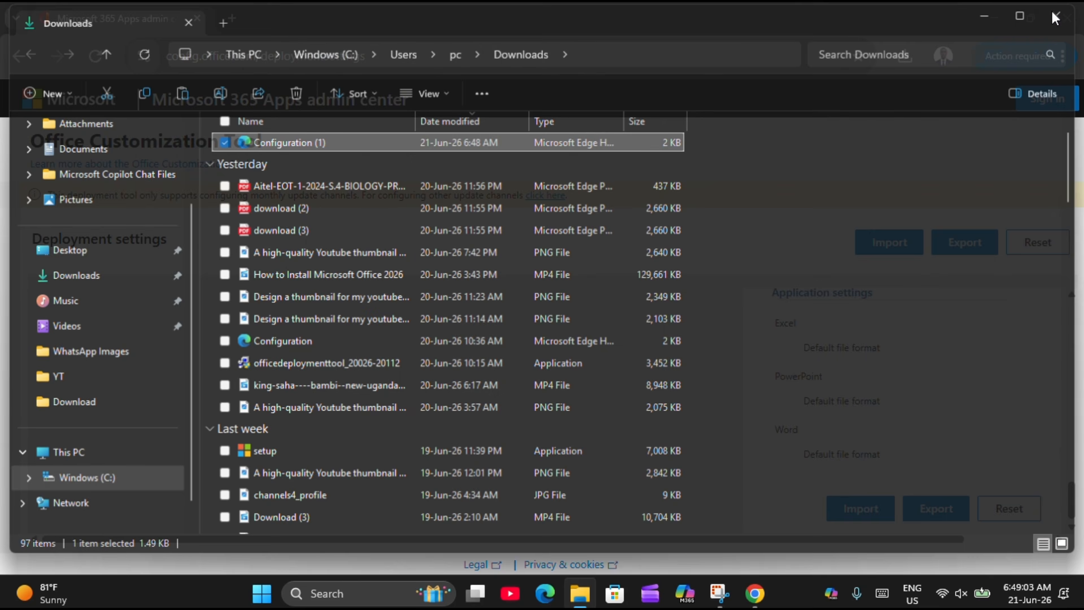
{"action": "left_click", "coordinate": [1054, 16]}
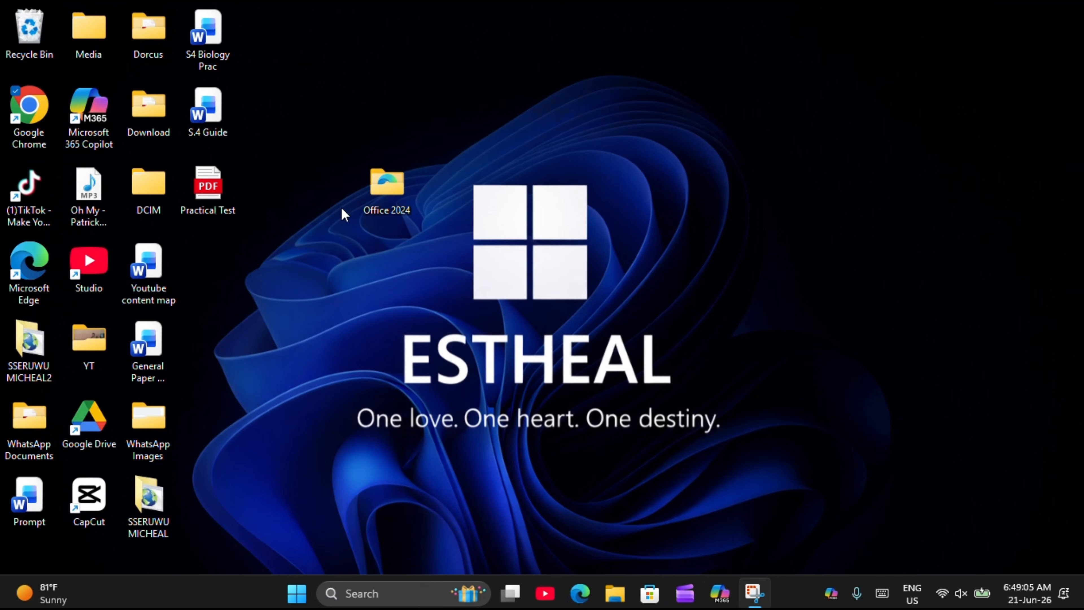
Paste the exported configuration file into the Office 2024 folder on the desktop
{"action": "left_click", "coordinate": [399, 204]}
{"action": "double_click", "coordinate": [398, 204]}
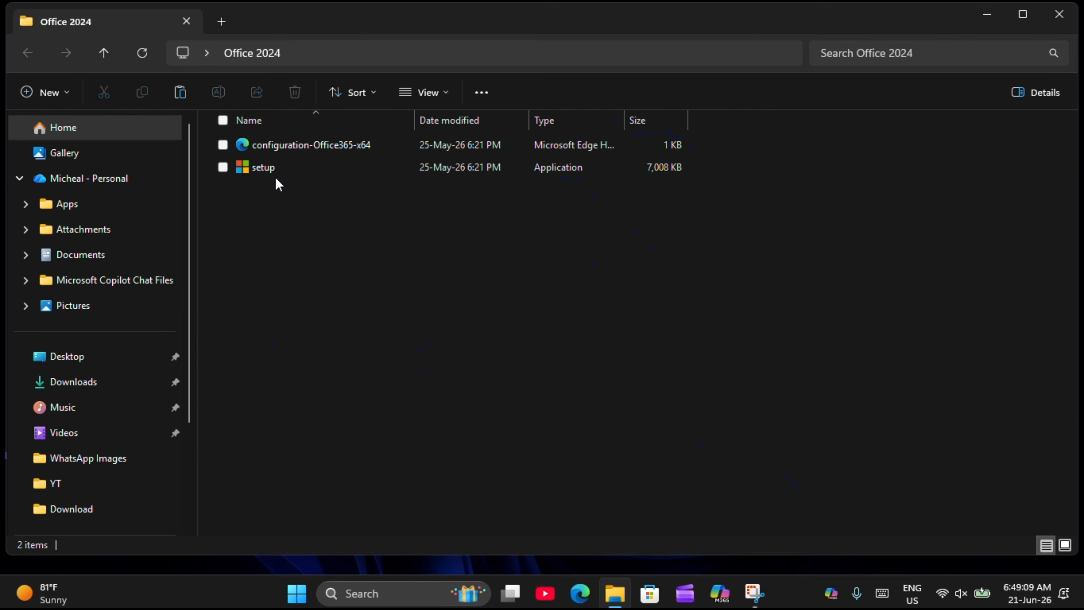
{"action": "left_click", "coordinate": [171, 83]}
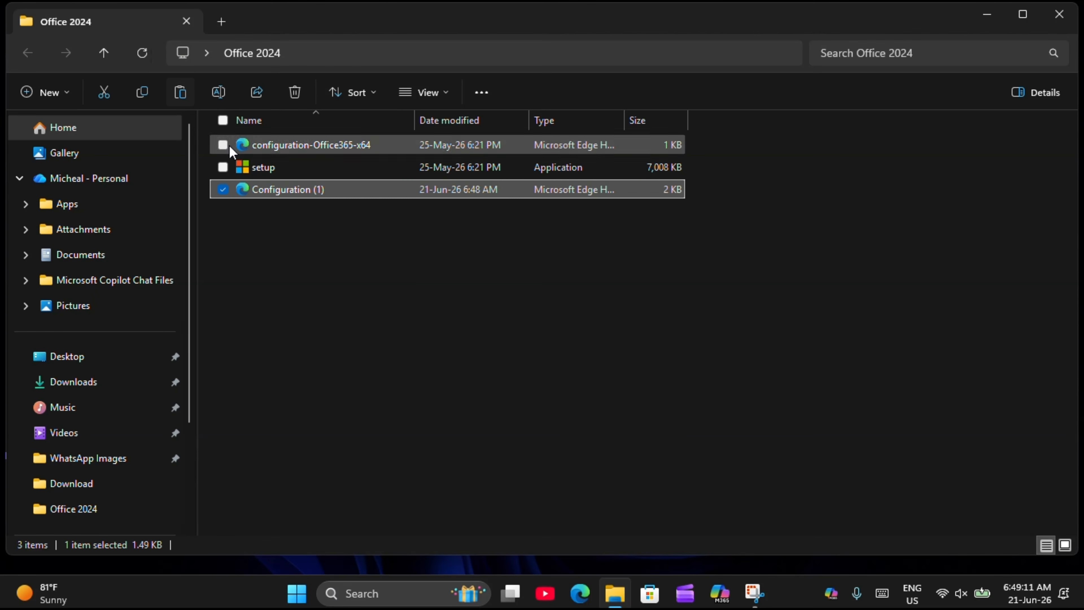
Rename the pasted Configuration (1) file to Configuration
{"action": "left_click", "coordinate": [218, 92]}
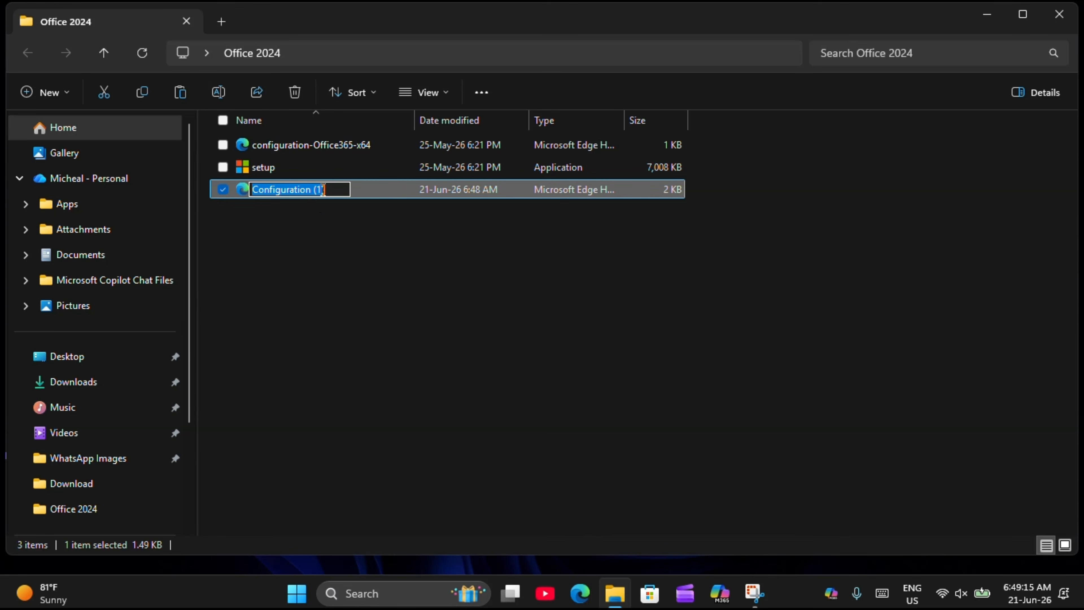
{"action": "left_click", "coordinate": [329, 189]}
{"action": "left_click_drag", "start_coordinate": [326, 189], "coordinate": [315, 189]}
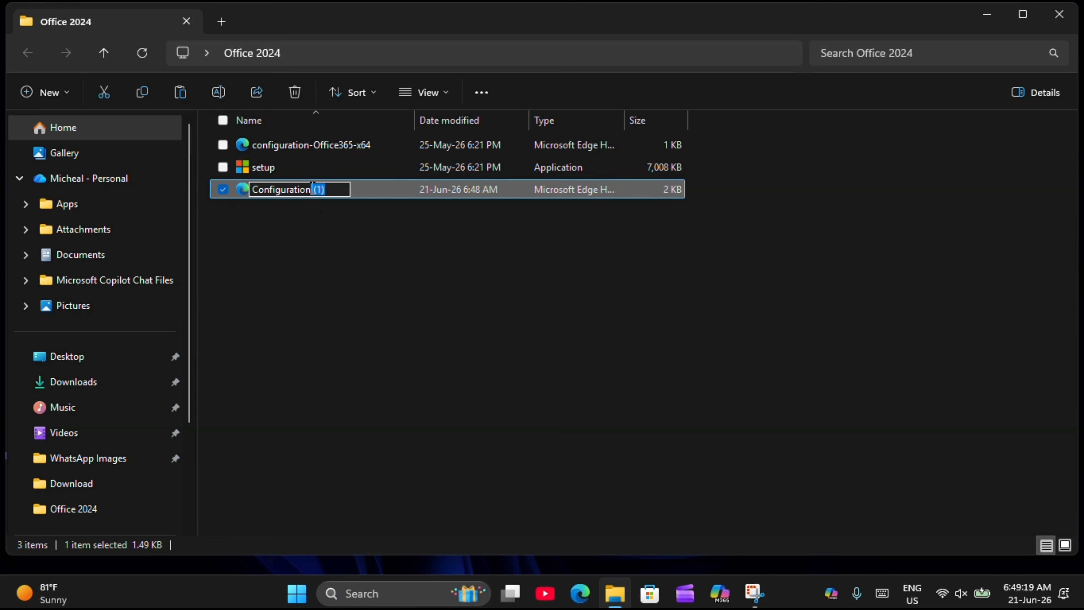
{"action": "key", "text": "BackSpace"}
{"action": "left_click", "coordinate": [315, 248]}
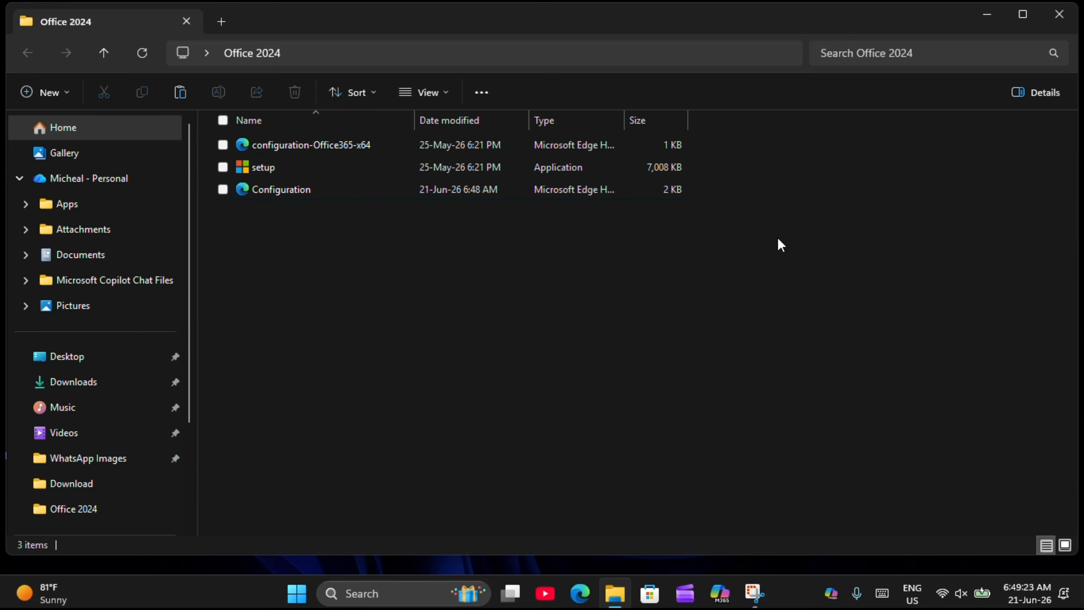
{"action": "left_click", "coordinate": [444, 152]}
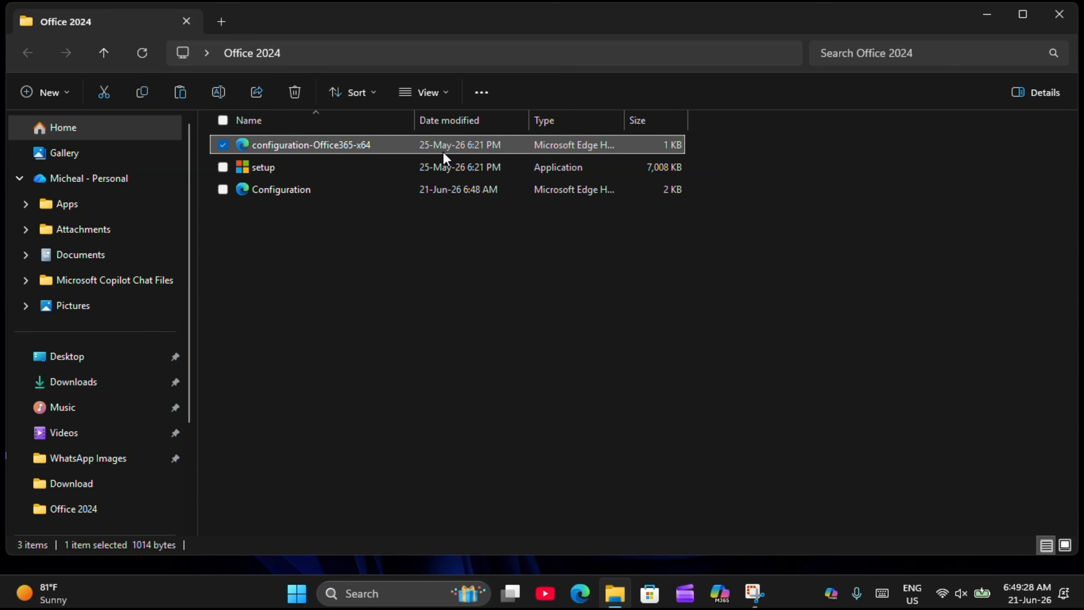
{"action": "left_click", "coordinate": [382, 184]}
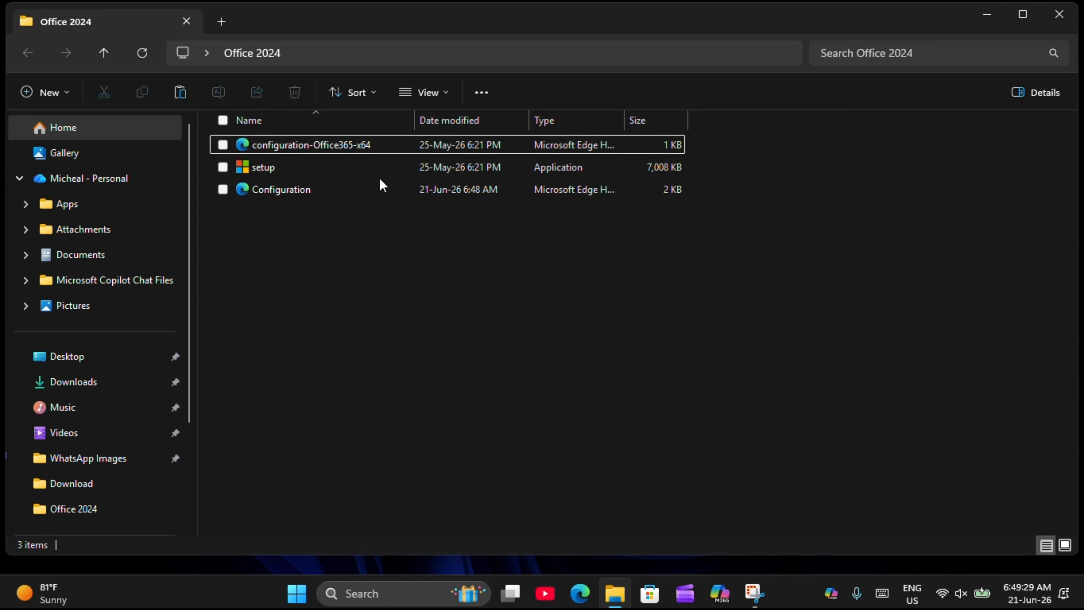
{"action": "left_click", "coordinate": [365, 173]}
{"action": "left_click", "coordinate": [357, 189]}
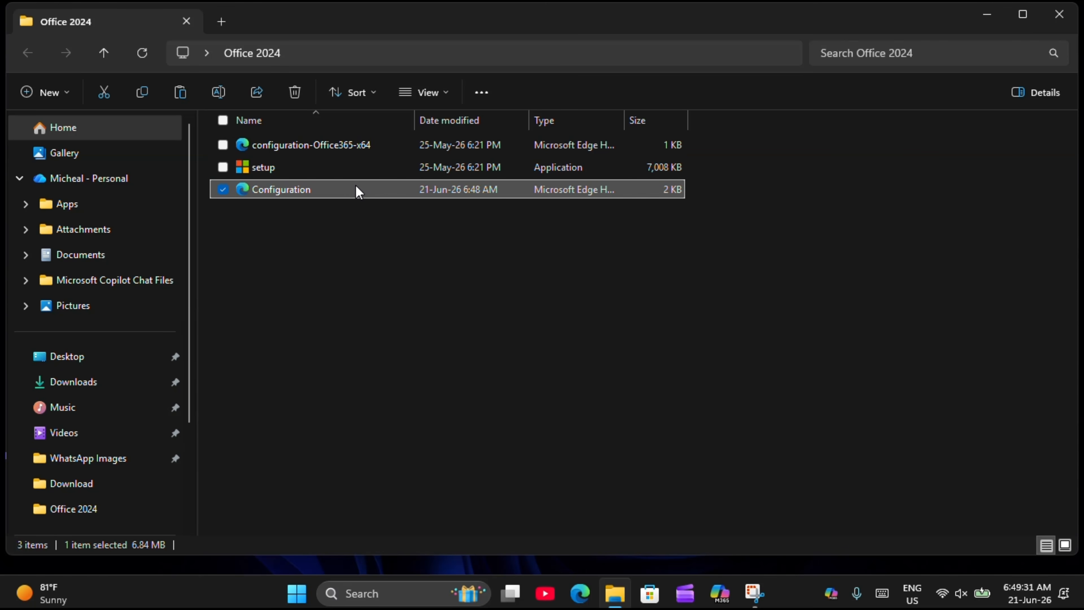
Close the Office 2024 folder window and move the folder on the desktop to just below the Practical Test file
{"action": "left_click", "coordinate": [1068, 14]}
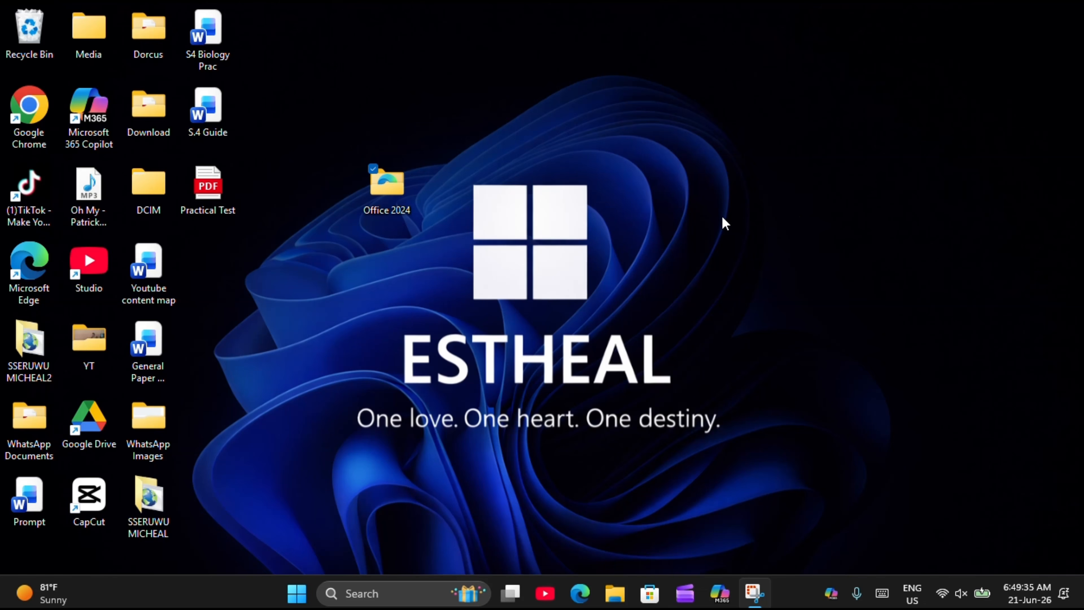
{"action": "left_click", "coordinate": [389, 171]}
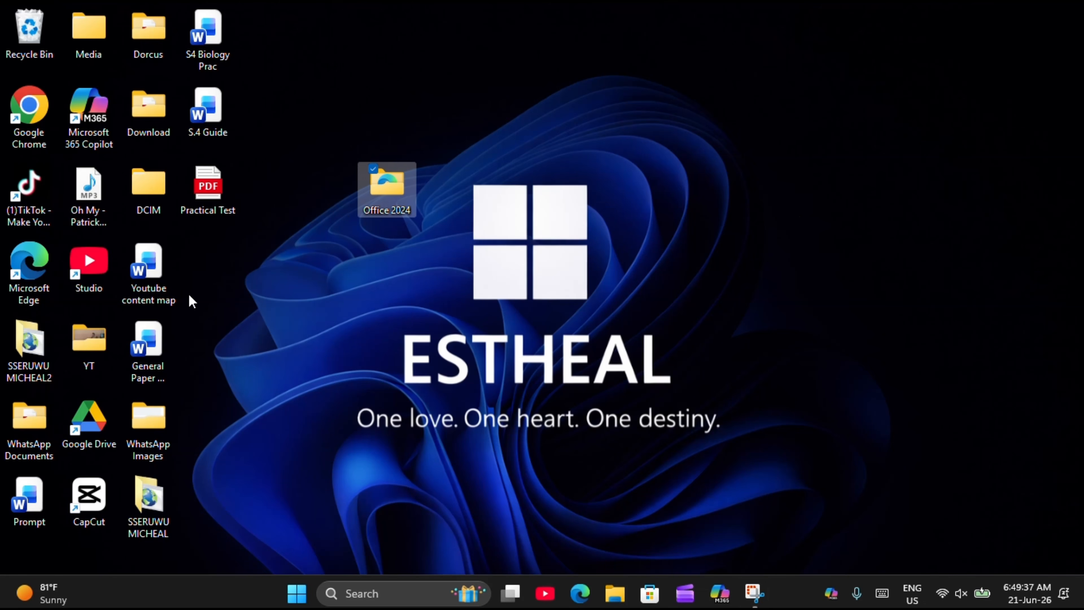
{"action": "left_click_drag", "start_coordinate": [406, 180], "coordinate": [241, 267]}
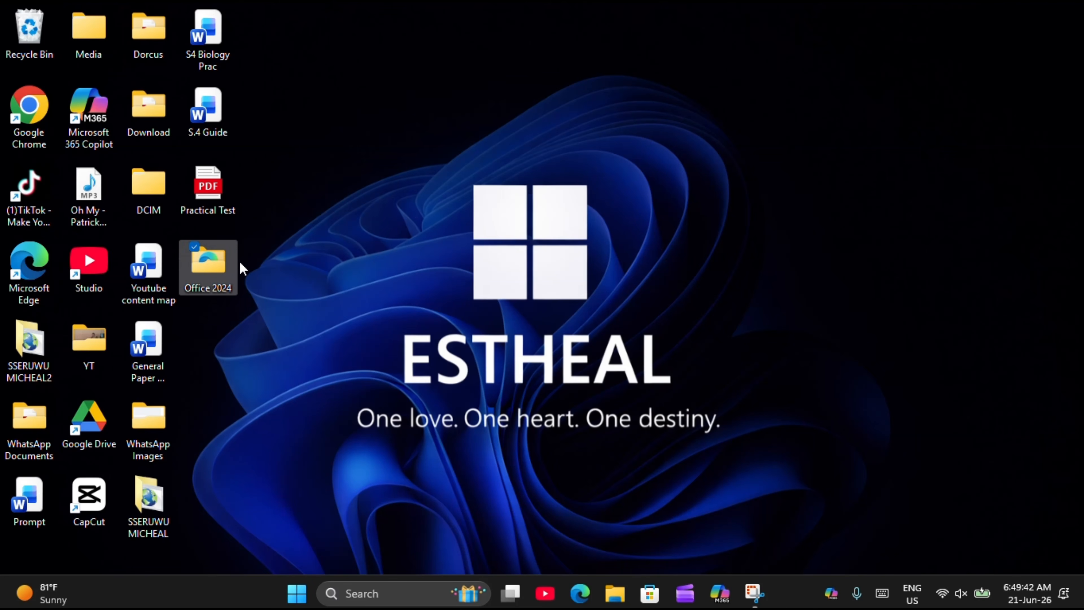